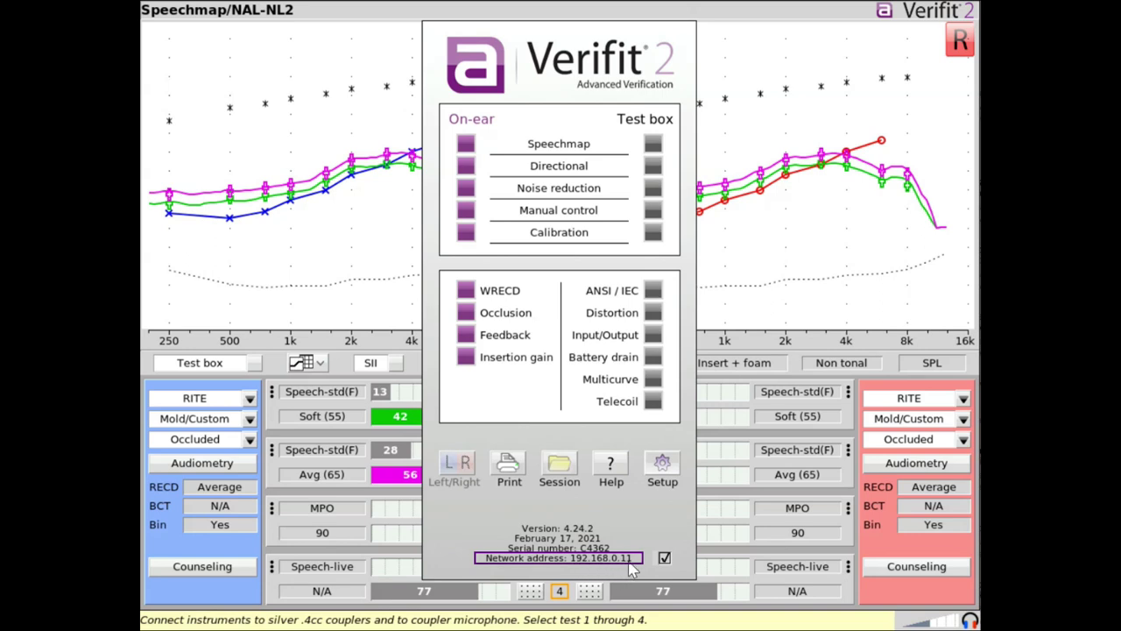
- Check the Verifit2 network settings (IP 192.168.0.11), close them and log in to Noah 4
{"action": "left_click", "coordinate": [663, 472]}
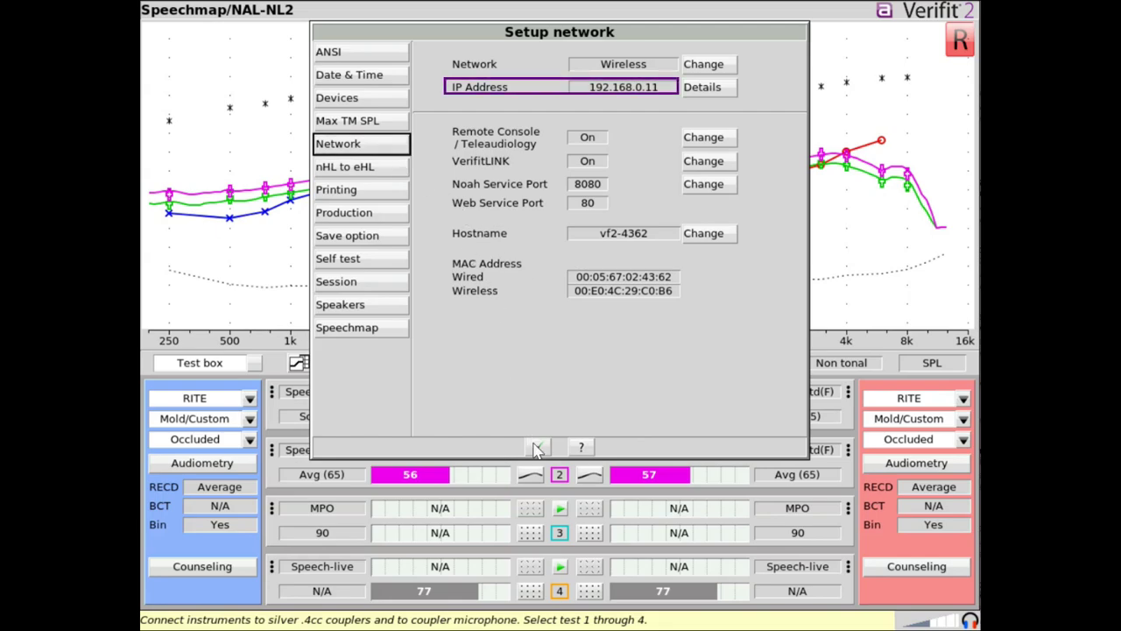
{"action": "left_click", "coordinate": [537, 448]}
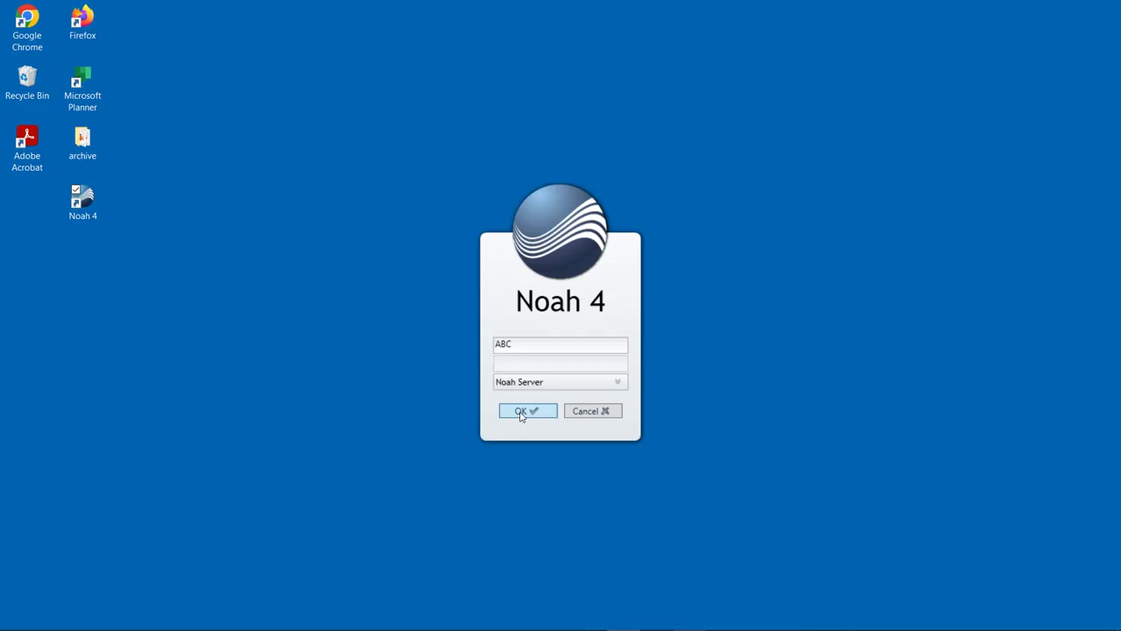
{"action": "left_click", "coordinate": [520, 413]}
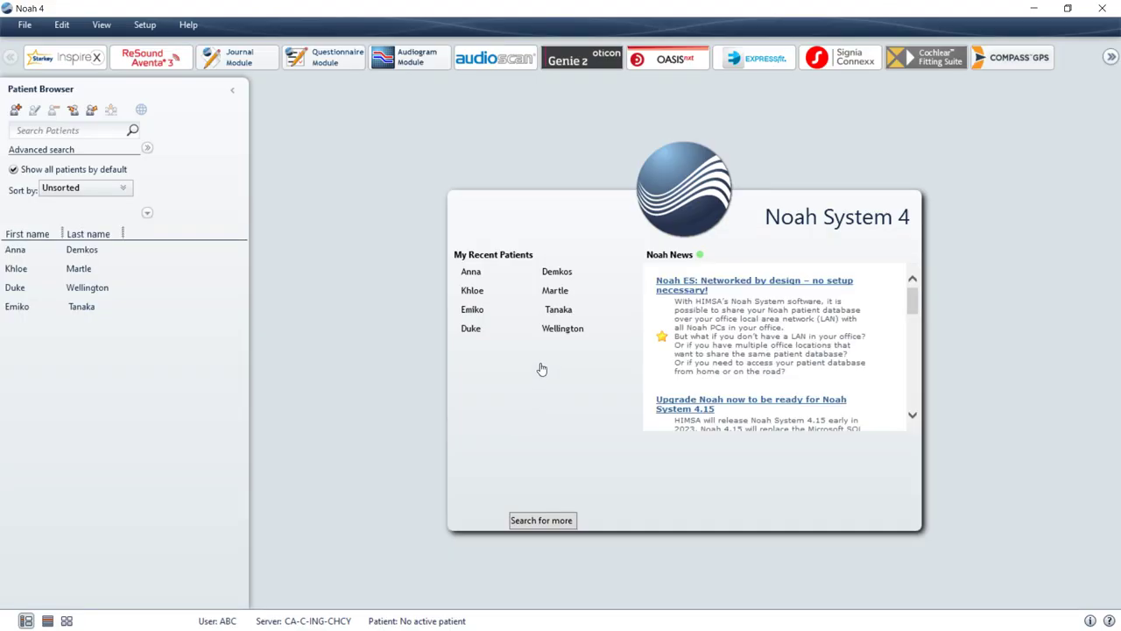
- Open the recent patient's record and launch the Audioscan Noah Module, maximizing then restoring its window
{"action": "left_click", "coordinate": [561, 272]}
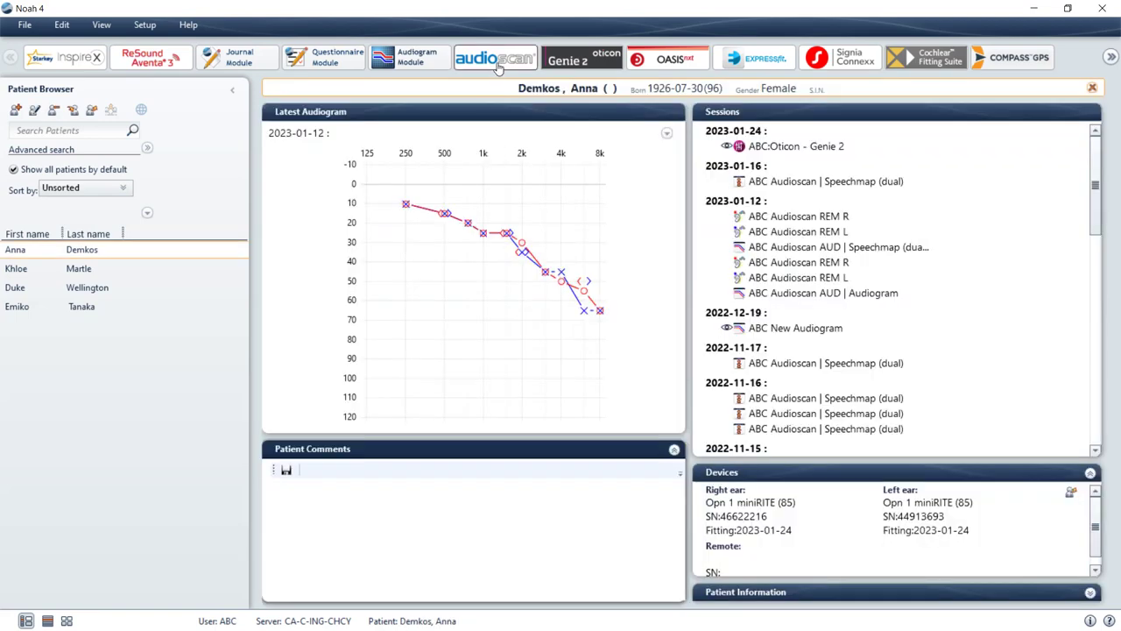
{"action": "left_click", "coordinate": [496, 61]}
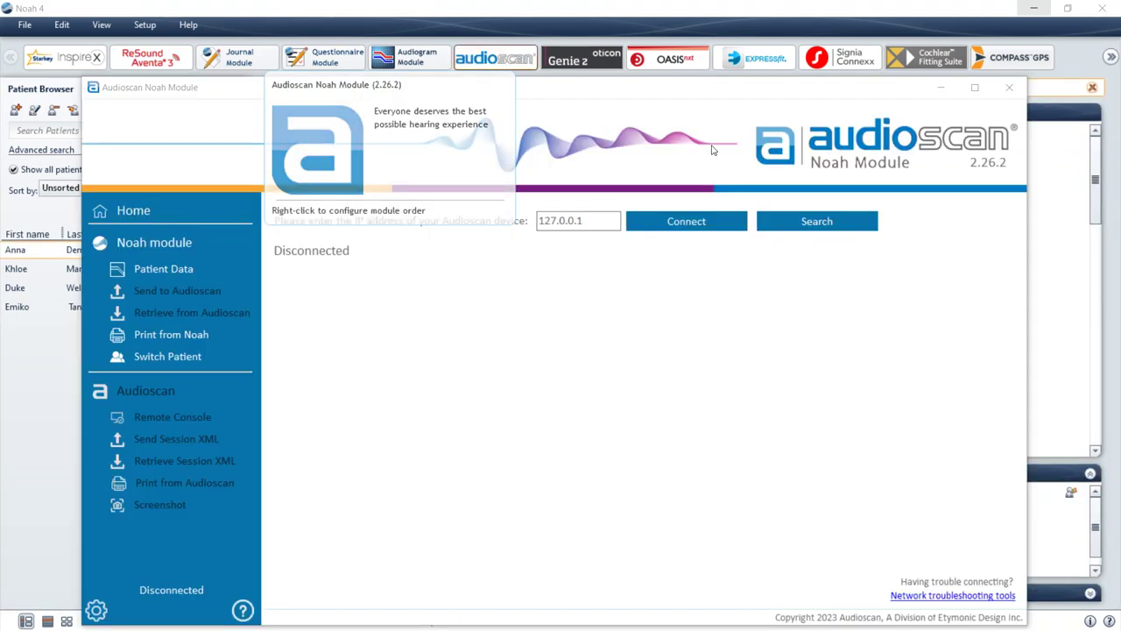
{"action": "left_click", "coordinate": [974, 87]}
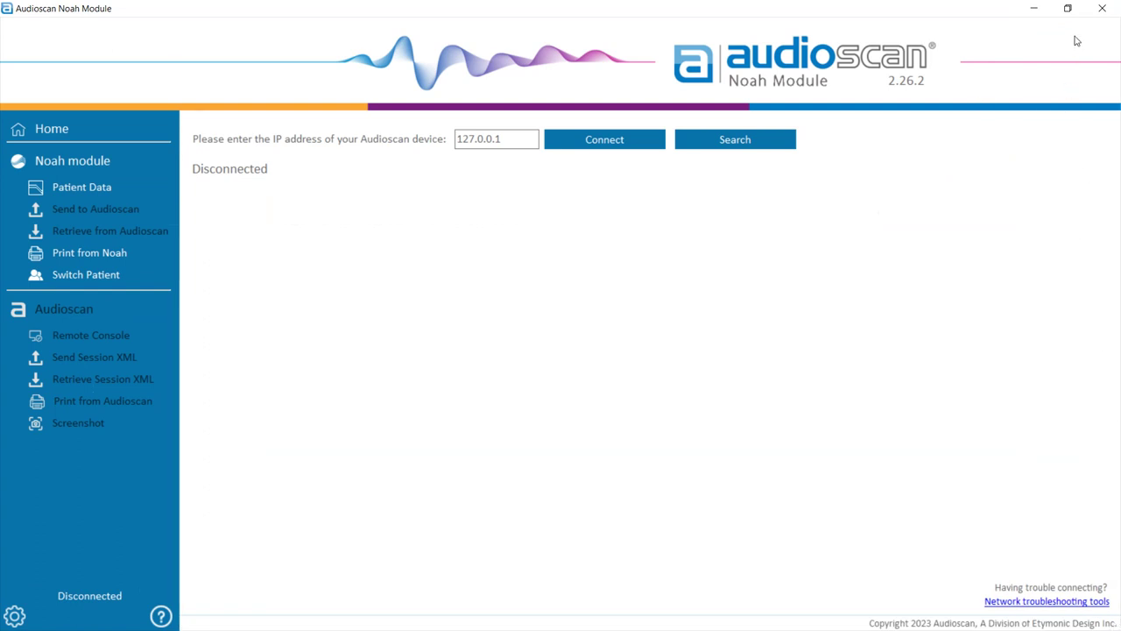
{"action": "left_click", "coordinate": [1070, 8]}
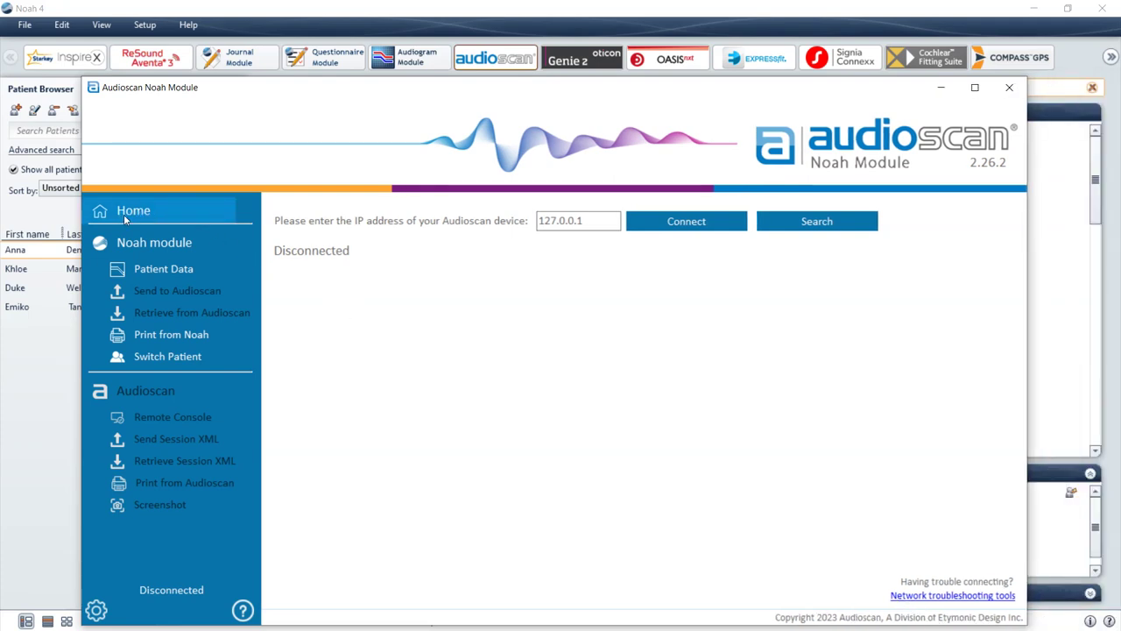
- Replace the 127.0.0.1 device address with 10.119.64.74 and connect
{"action": "left_click", "coordinate": [590, 220]}
{"action": "left_click_drag", "start_coordinate": [589, 221], "coordinate": [547, 219]}
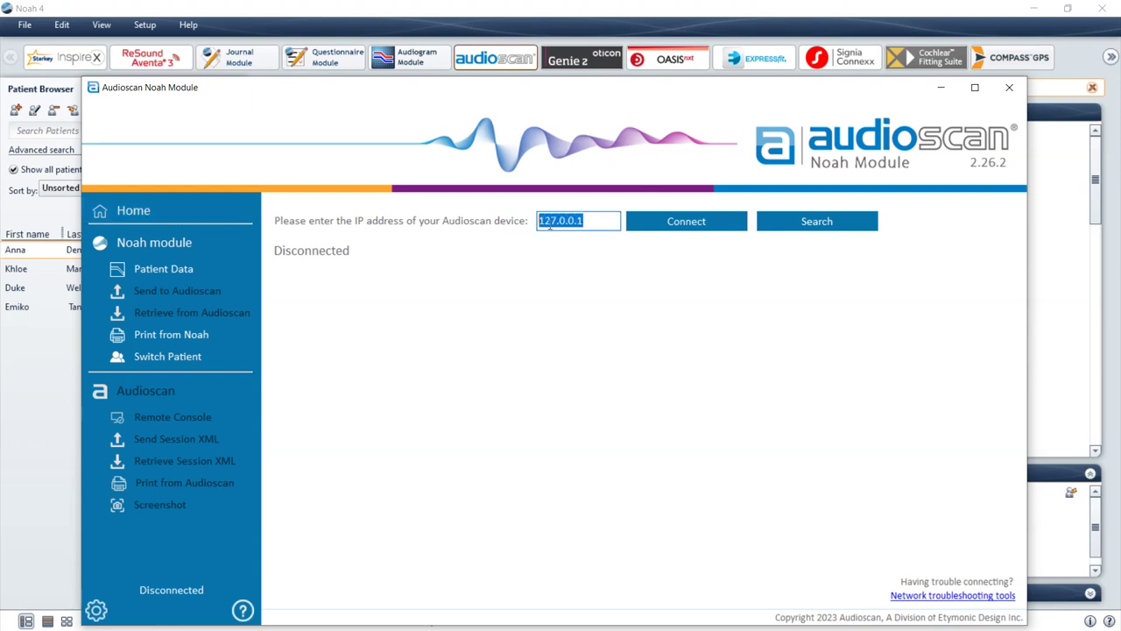
{"action": "key", "text": "BackSpace"}
{"action": "type", "text": "10."}
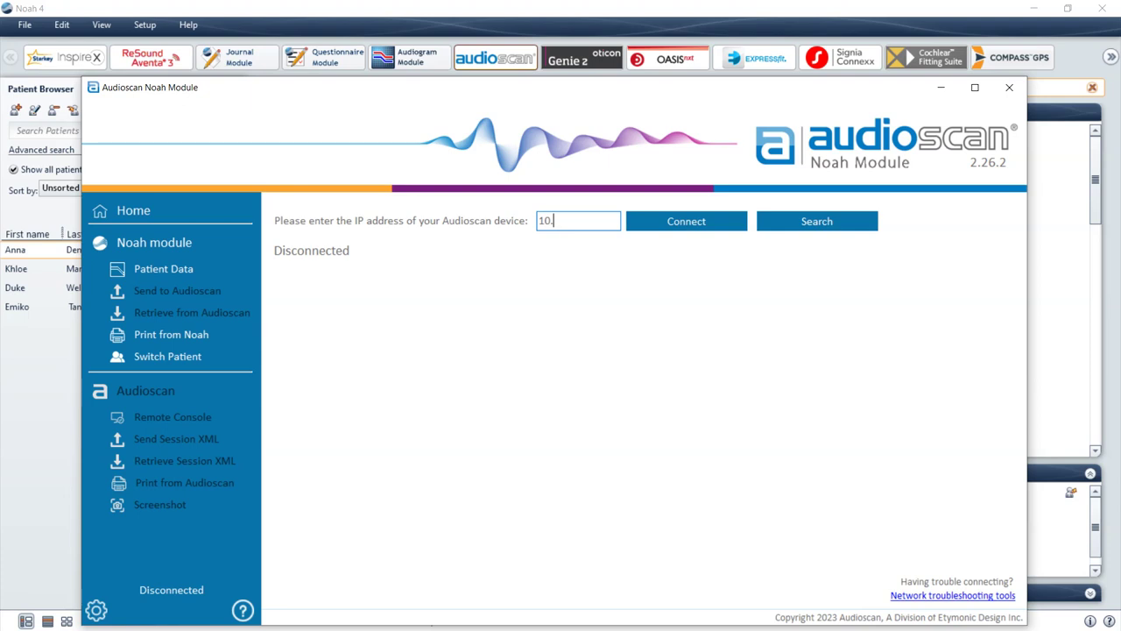
{"action": "type", "text": "119.64.74"}
{"action": "left_click", "coordinate": [649, 228]}
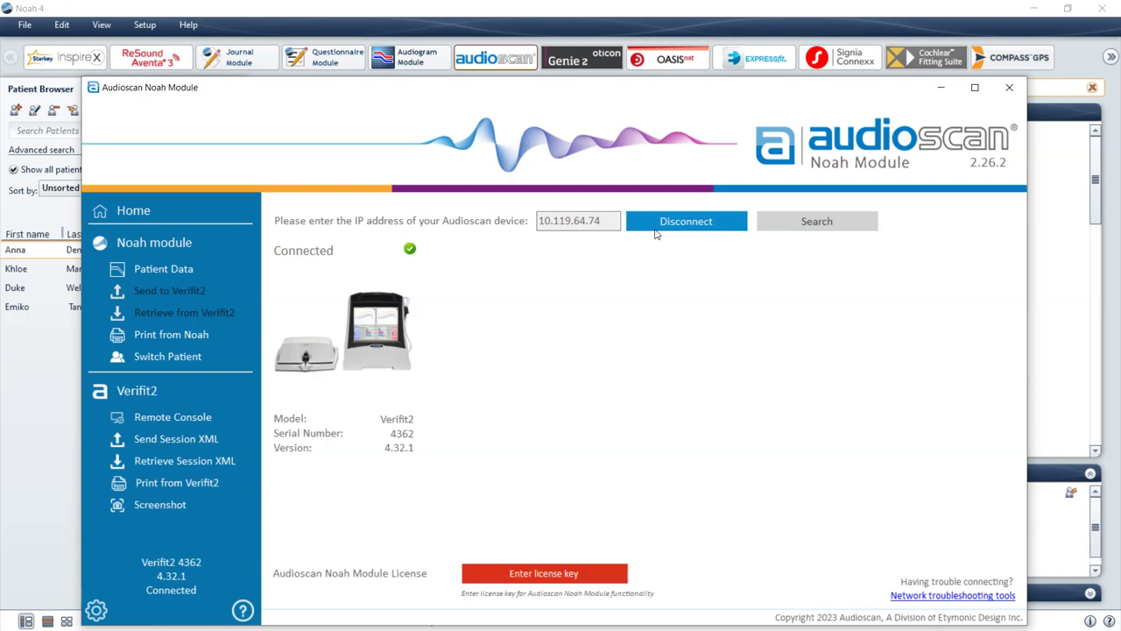
- Disconnect, scan the network, and connect to Verifit2 4362 at 10.119.64.74
{"action": "left_click", "coordinate": [659, 225]}
{"action": "left_click", "coordinate": [806, 222]}
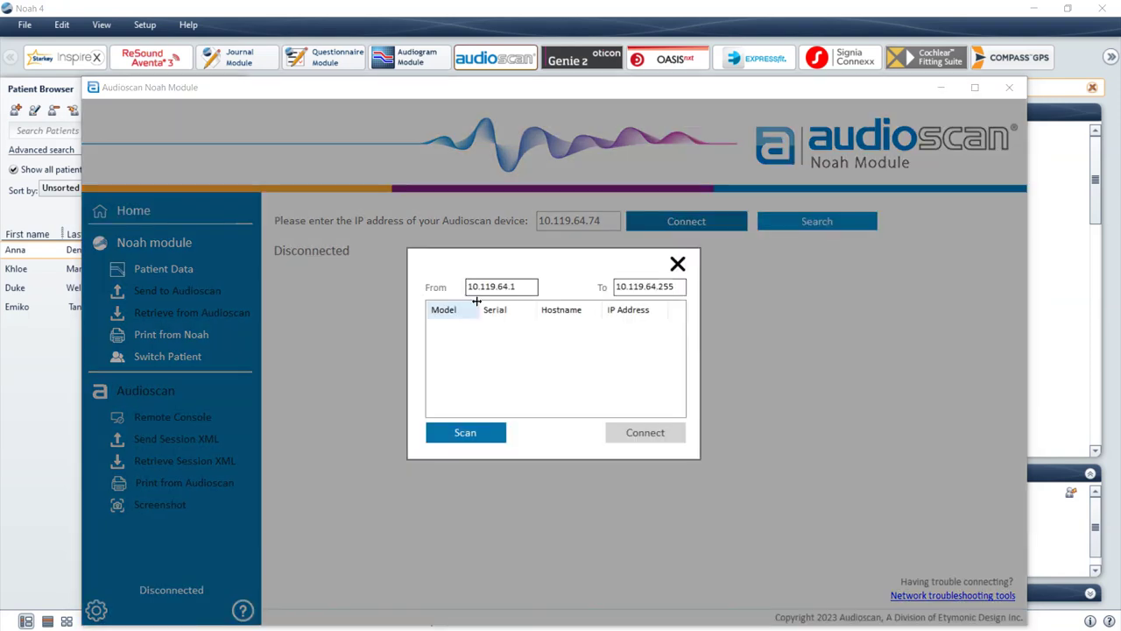
{"action": "left_click", "coordinate": [489, 434]}
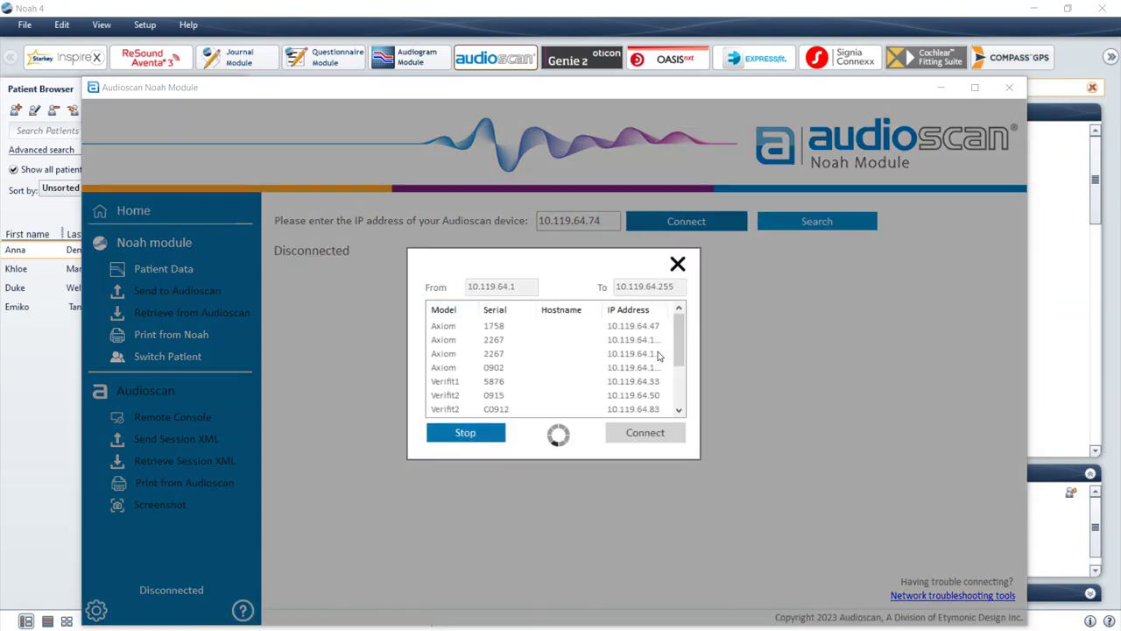
{"action": "left_click_drag", "start_coordinate": [674, 351], "coordinate": [670, 401]}
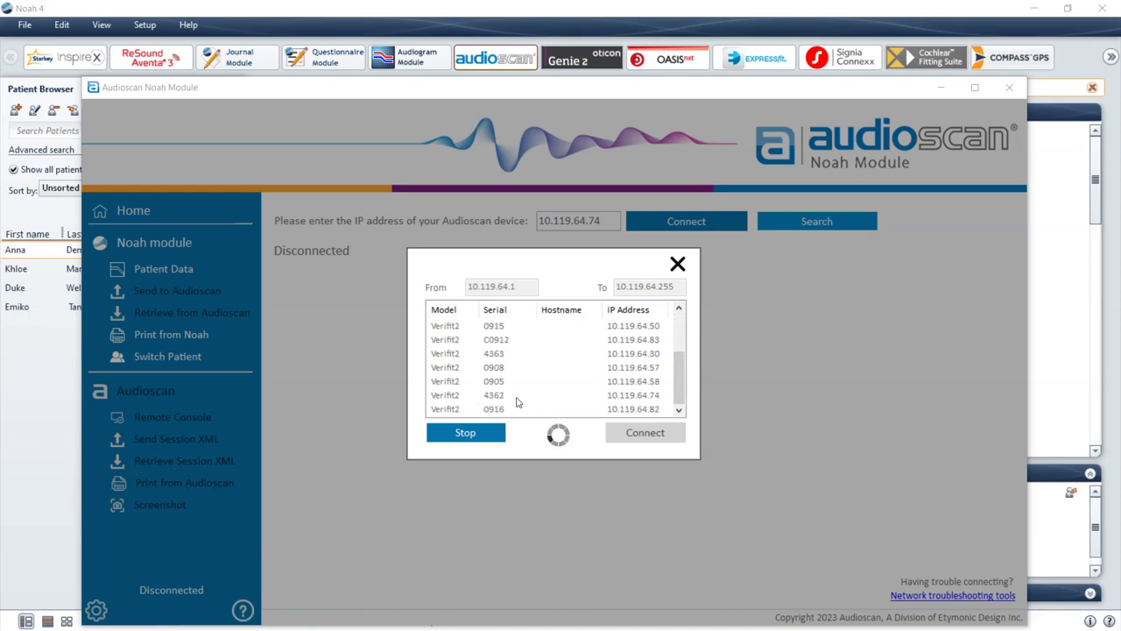
{"action": "left_click", "coordinate": [513, 400]}
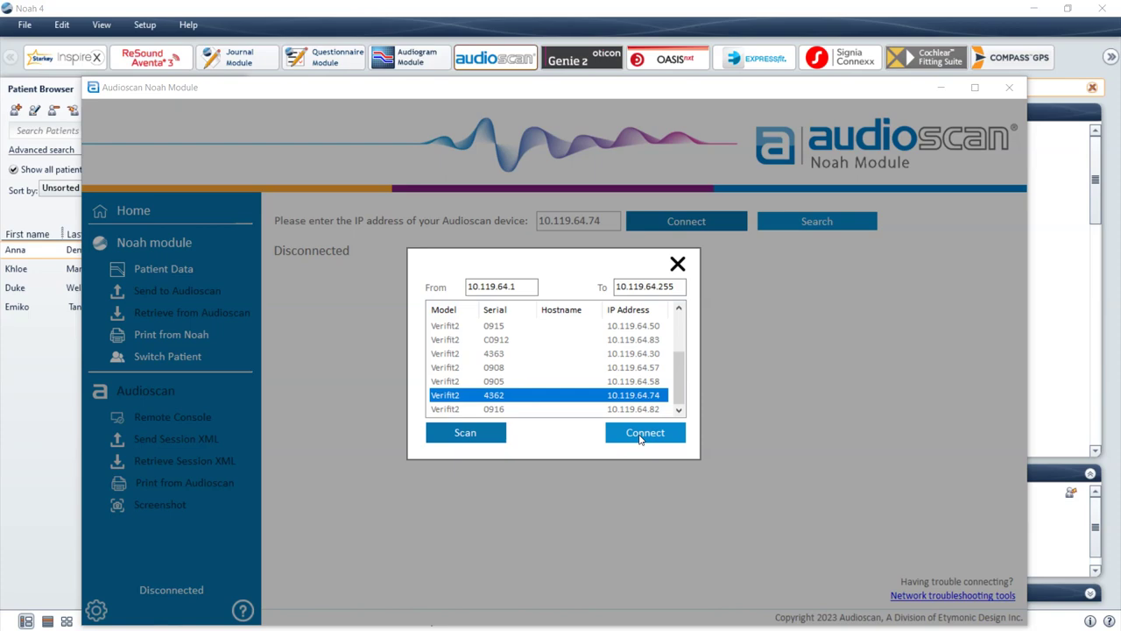
{"action": "left_click", "coordinate": [642, 438]}
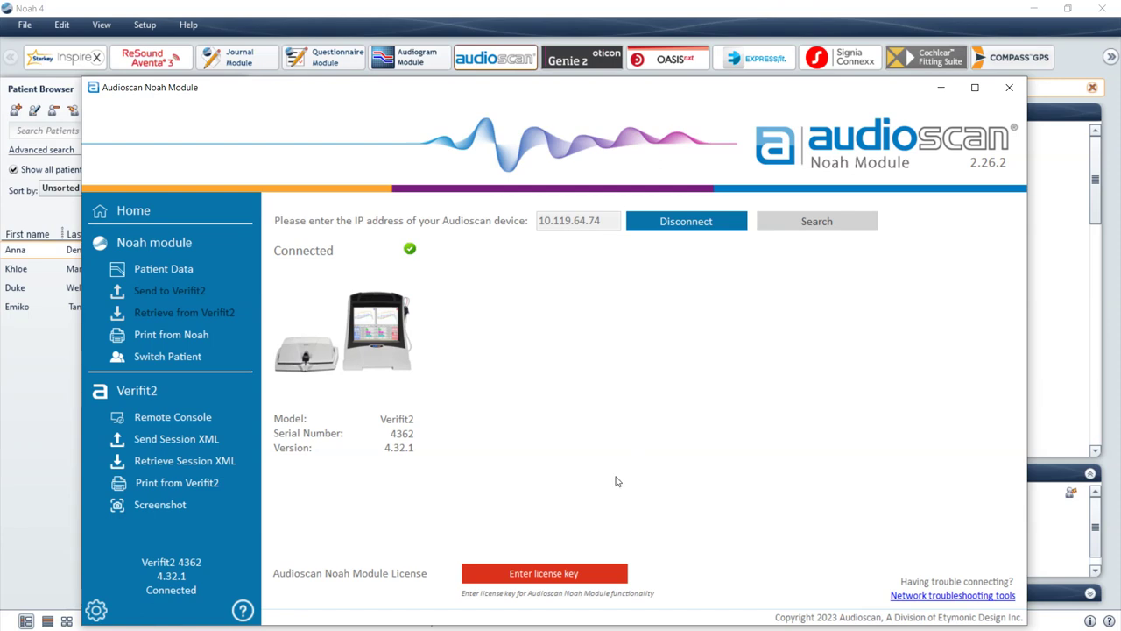
- Enter and submit the module licence key, then view the patient's Noah data
{"action": "left_click", "coordinate": [610, 583]}
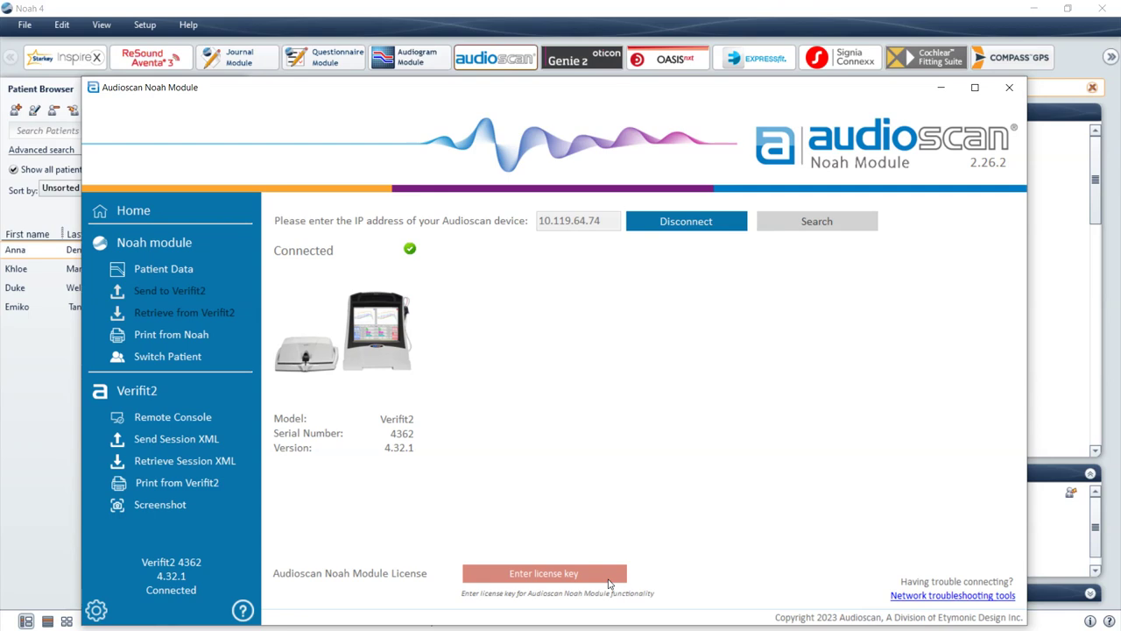
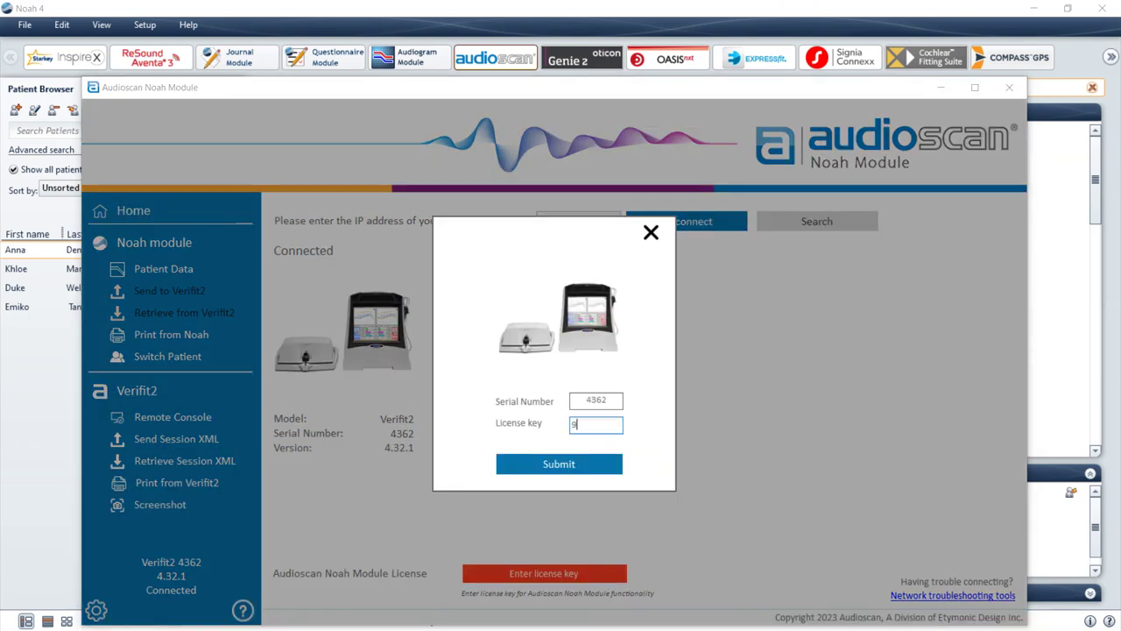
{"action": "left_click", "coordinate": [570, 467]}
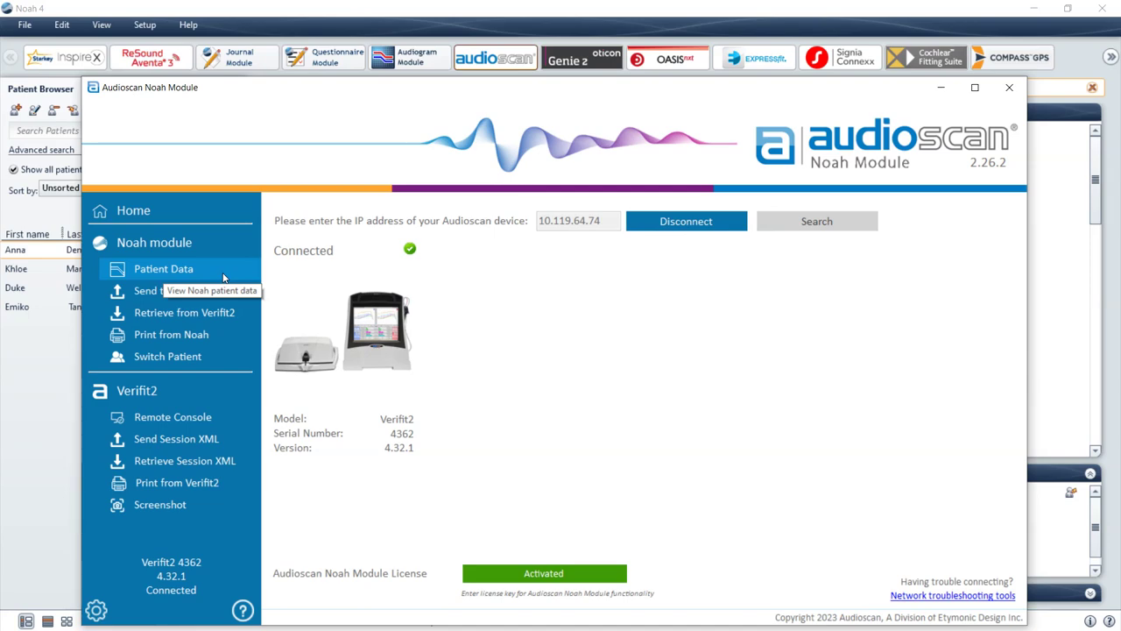
{"action": "left_click", "coordinate": [223, 275]}
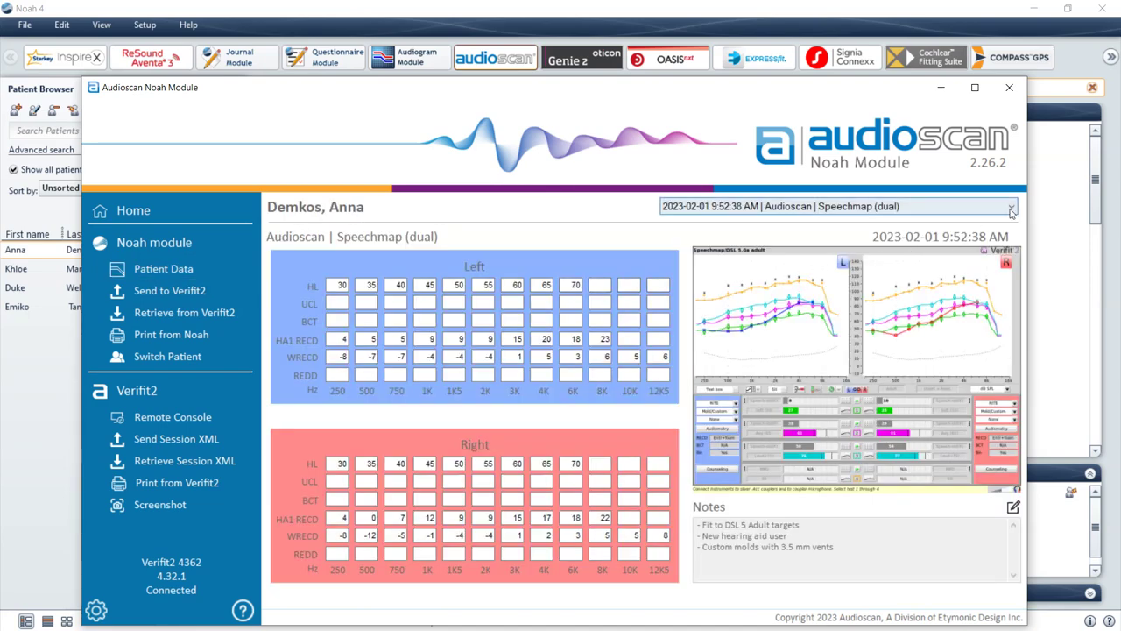
- Browse the 2022-12-19 New Audiogram and 2023-02-01 DSL5 Adult fit sessions, ending on the New Audiogram
{"action": "left_click", "coordinate": [1013, 207]}
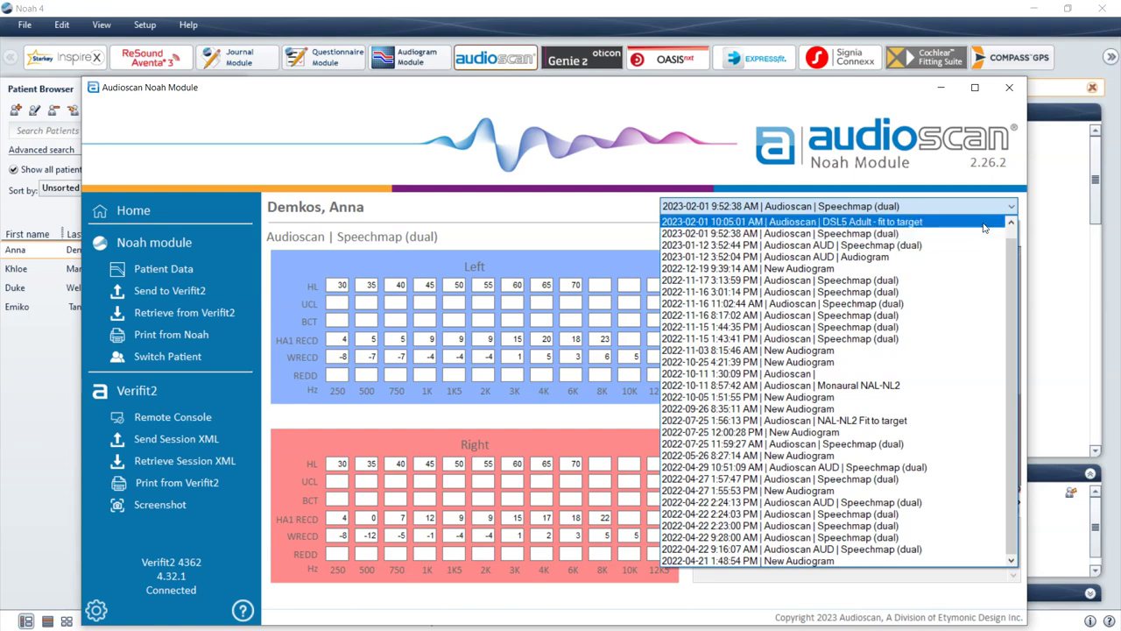
{"action": "left_click", "coordinate": [973, 269]}
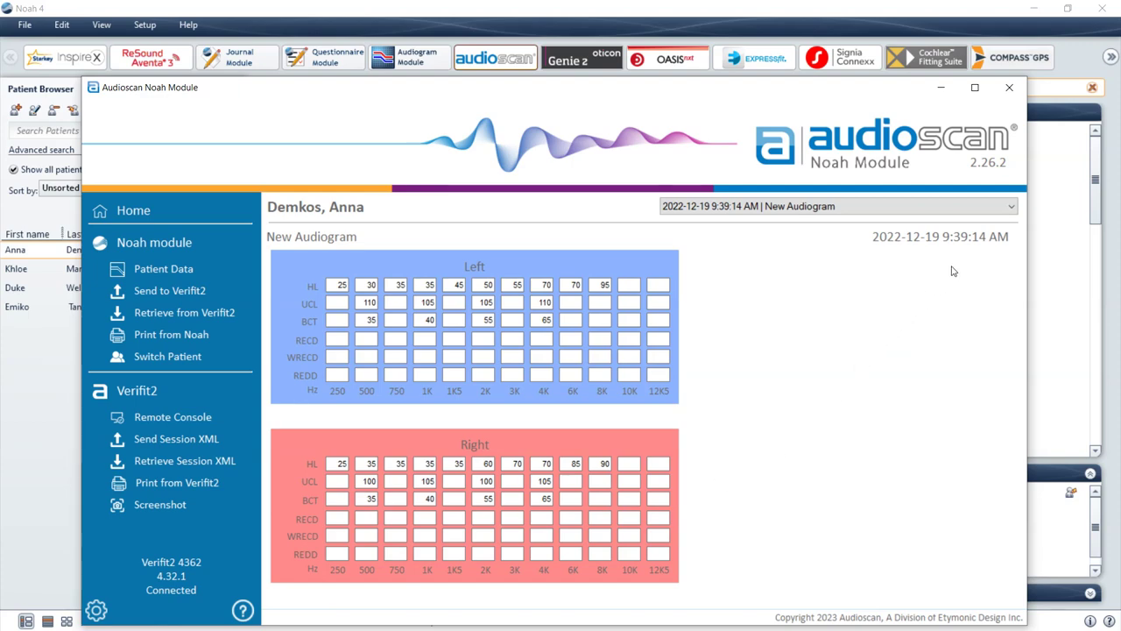
{"action": "left_click", "coordinate": [1006, 209]}
{"action": "left_click", "coordinate": [1000, 225]}
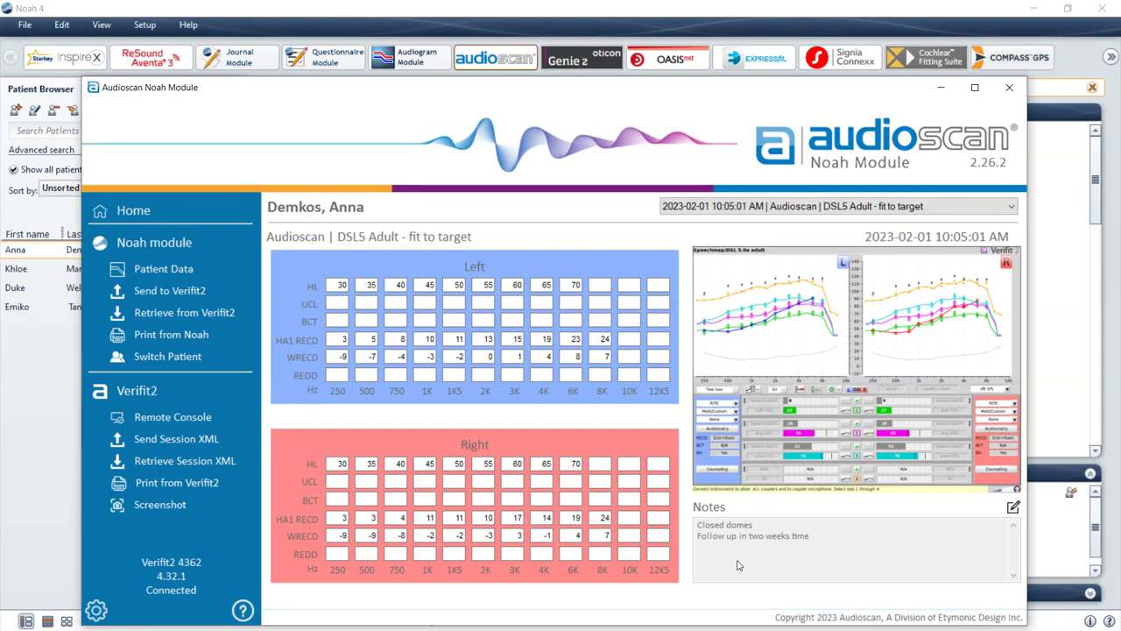
{"action": "left_click", "coordinate": [1009, 215]}
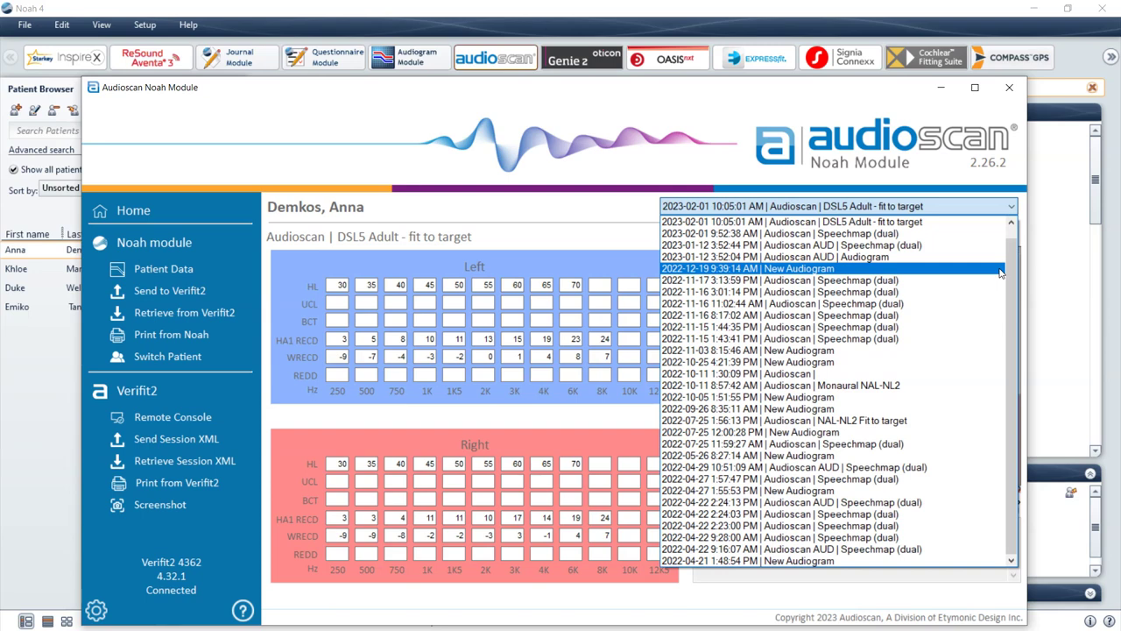
{"action": "left_click", "coordinate": [1000, 269]}
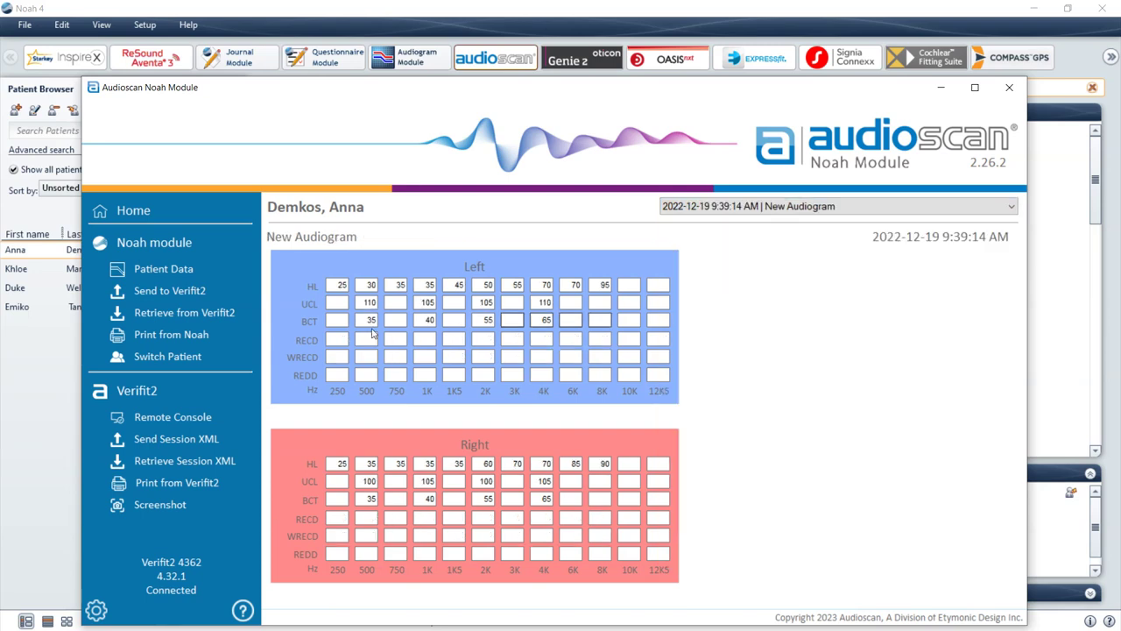
- Include audiometry, RECD data and comparison curves in the data to send to Verifit2
{"action": "left_click", "coordinate": [216, 291]}
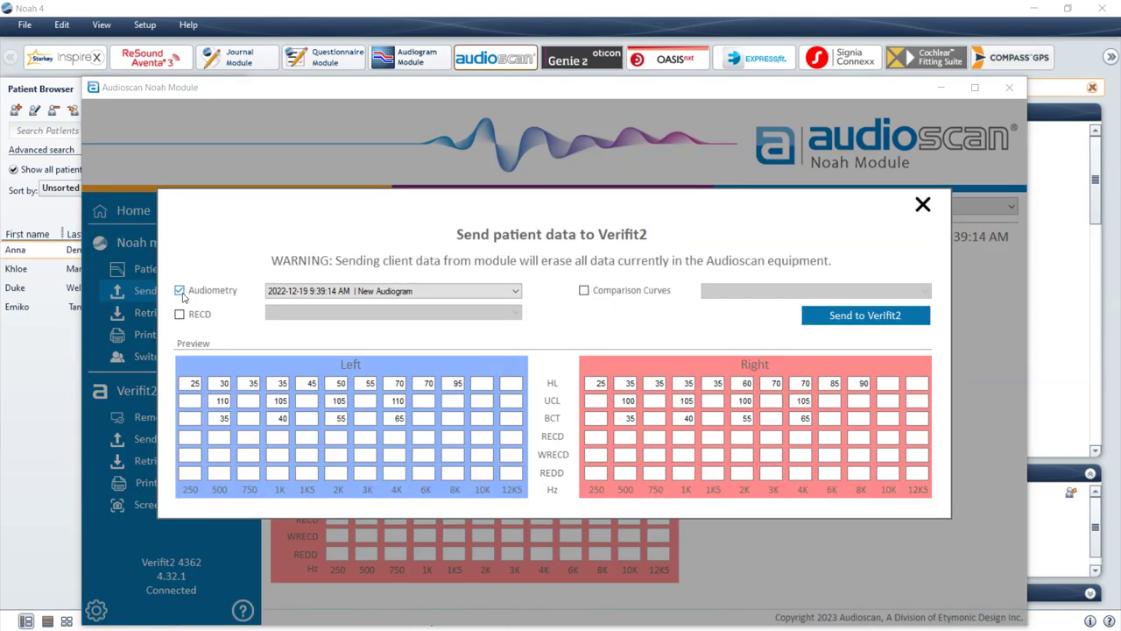
{"action": "left_click", "coordinate": [179, 291]}
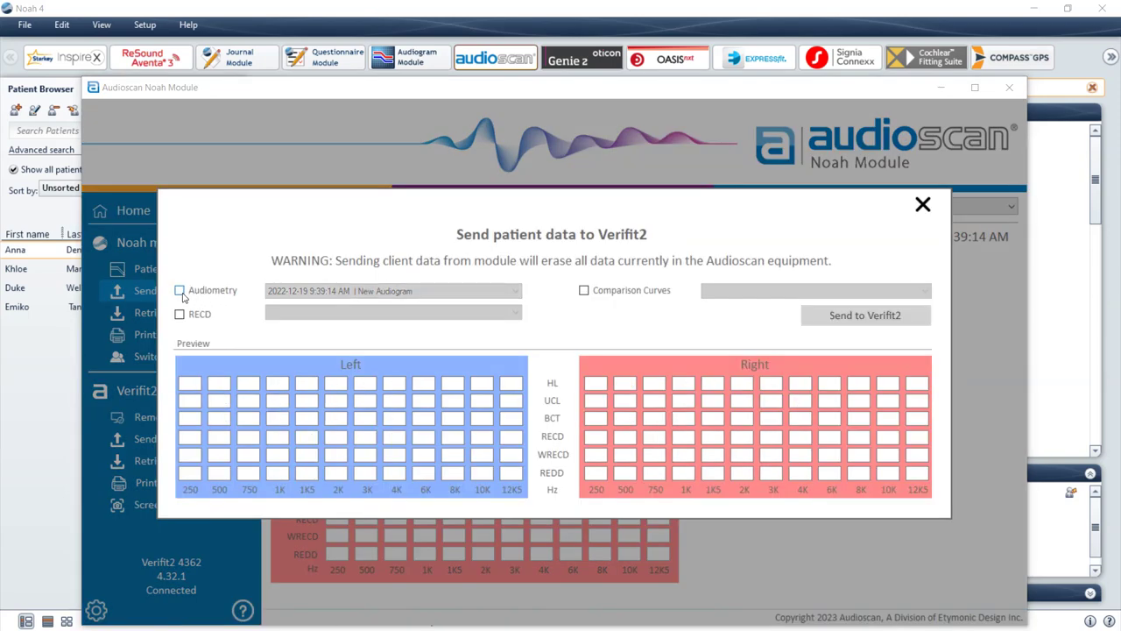
{"action": "left_click", "coordinate": [179, 291]}
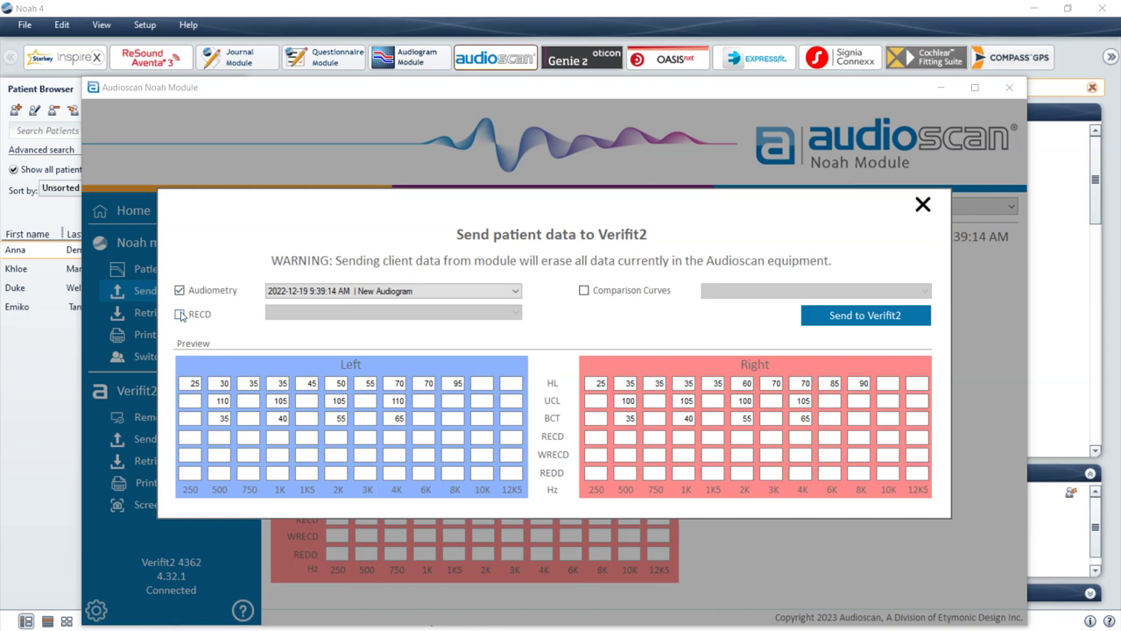
{"action": "left_click", "coordinate": [179, 314]}
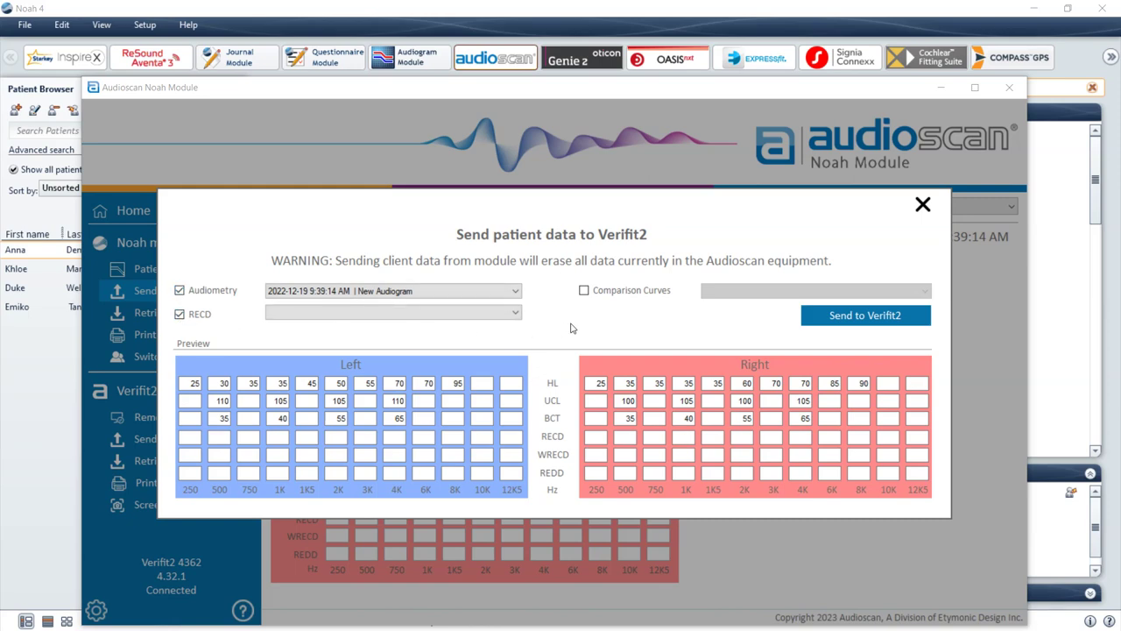
{"action": "left_click", "coordinate": [583, 291]}
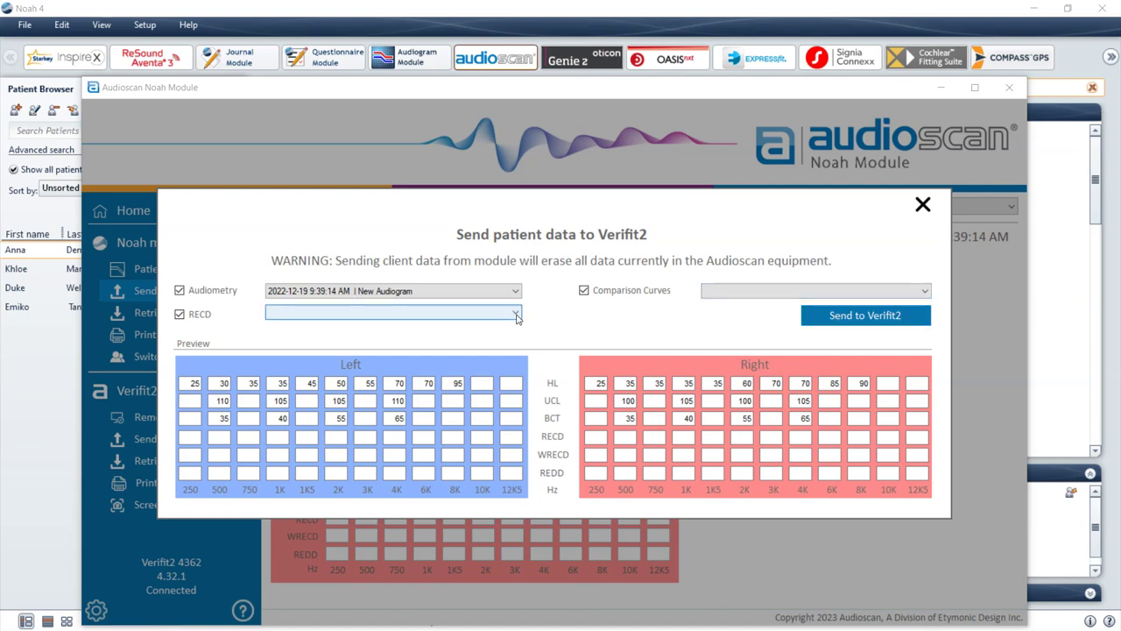
- Choose the 2023-01-12 audiogram RECD and 2023-02-01 9:52:38 AM Speechmap sessions, then send
{"action": "left_click", "coordinate": [516, 316]}
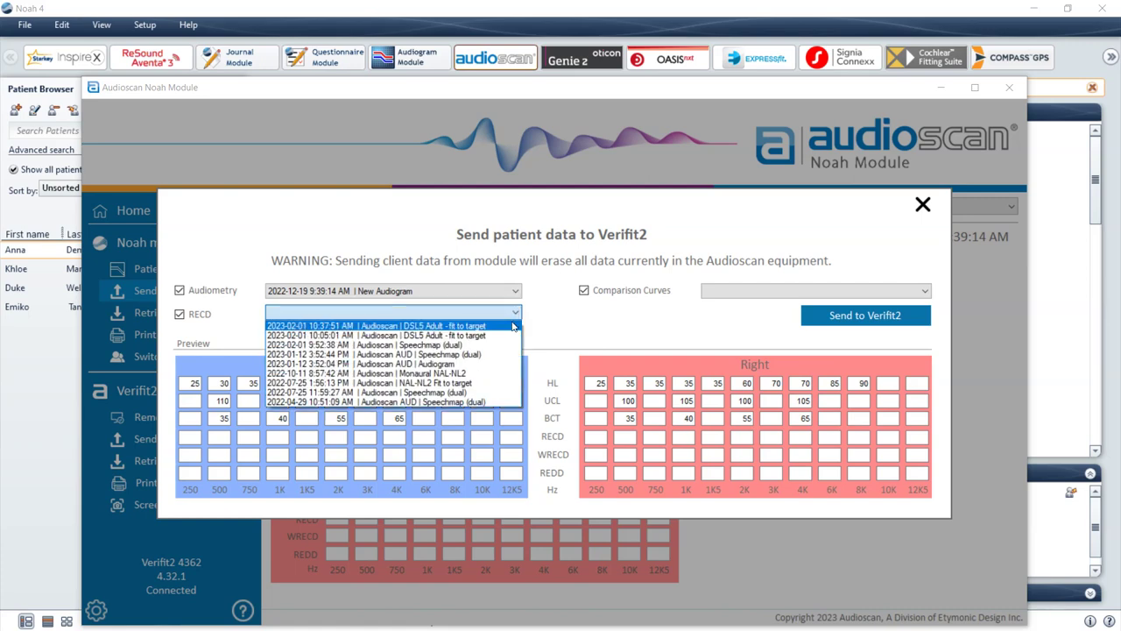
{"action": "left_click", "coordinate": [492, 363]}
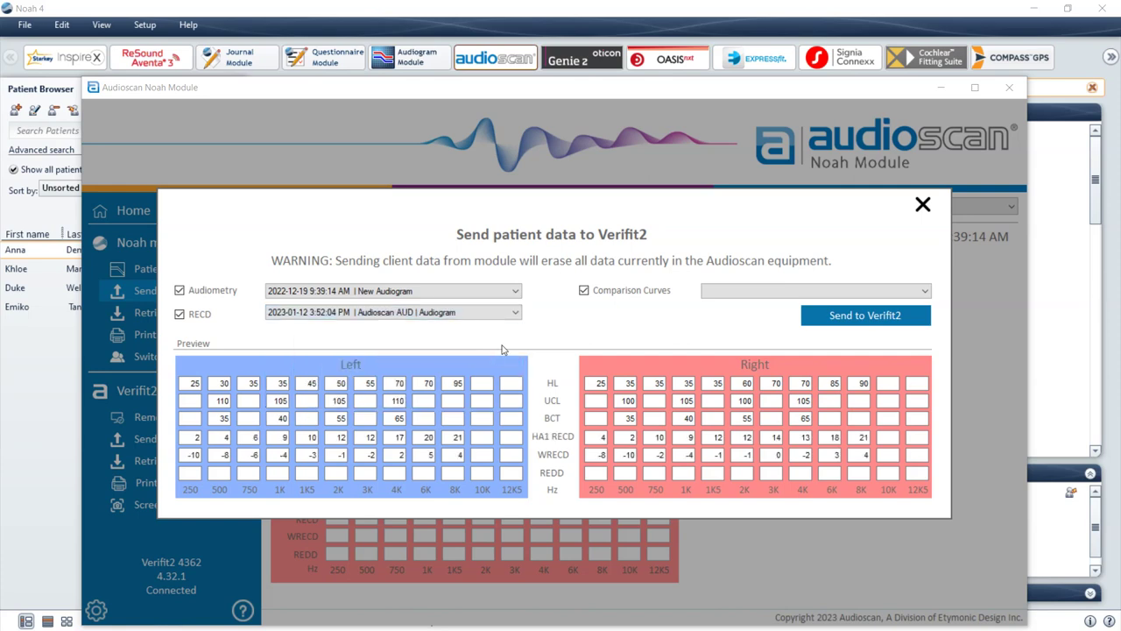
{"action": "left_click", "coordinate": [921, 292]}
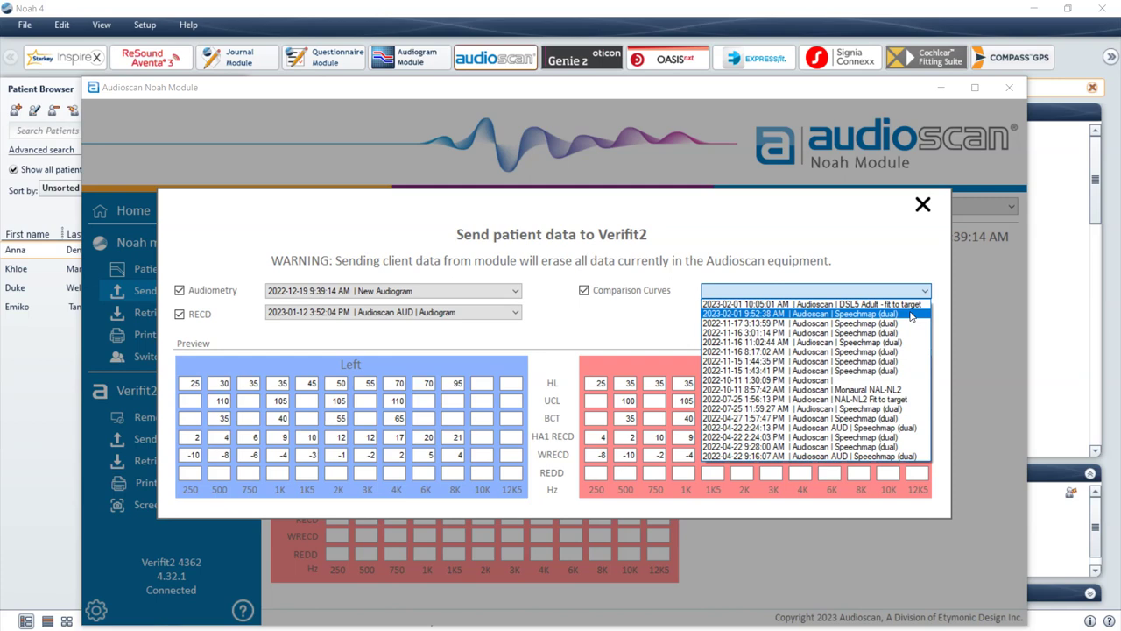
{"action": "left_click", "coordinate": [911, 314]}
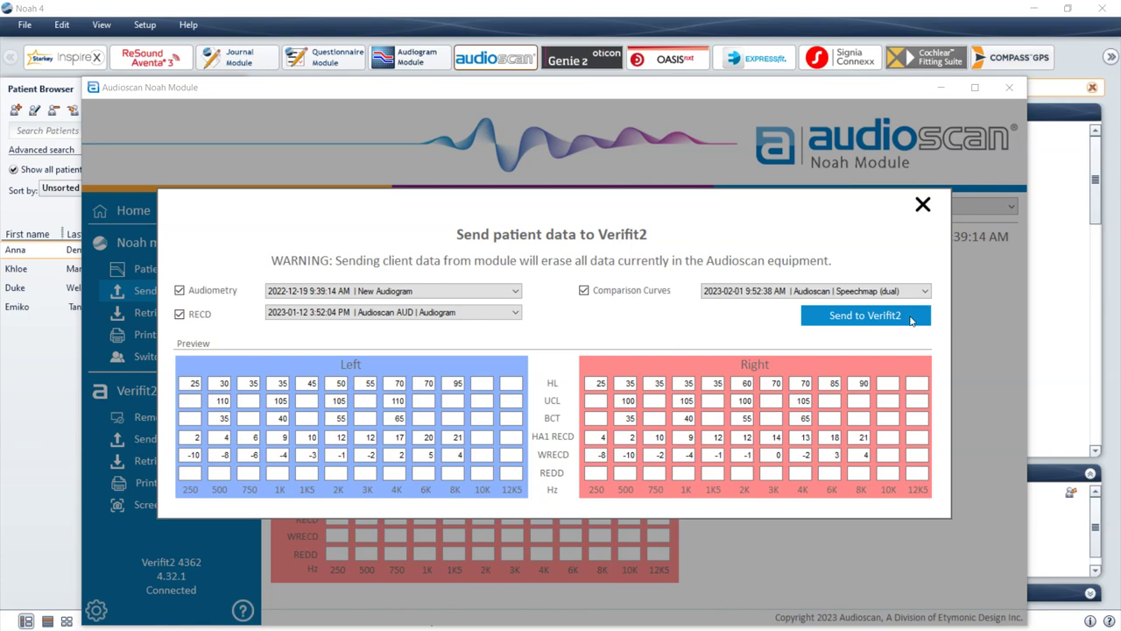
{"action": "left_click", "coordinate": [911, 319]}
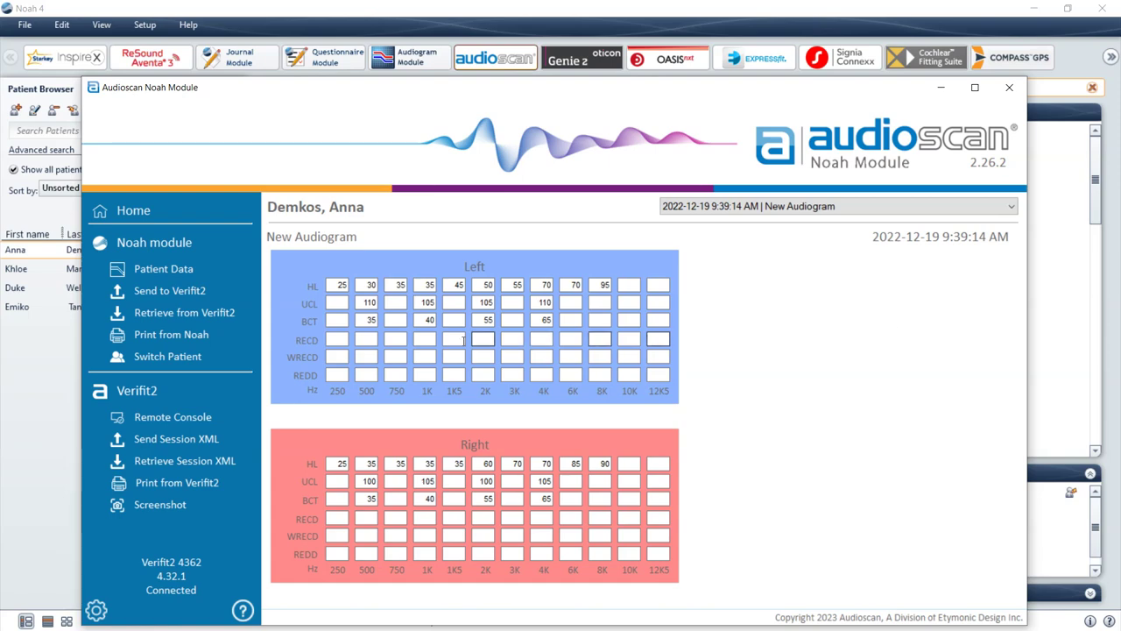
- Retrieve the Verifit2 measurements and save them as 'Comparison Curve data', also as a public audiogram
{"action": "left_click", "coordinate": [247, 313]}
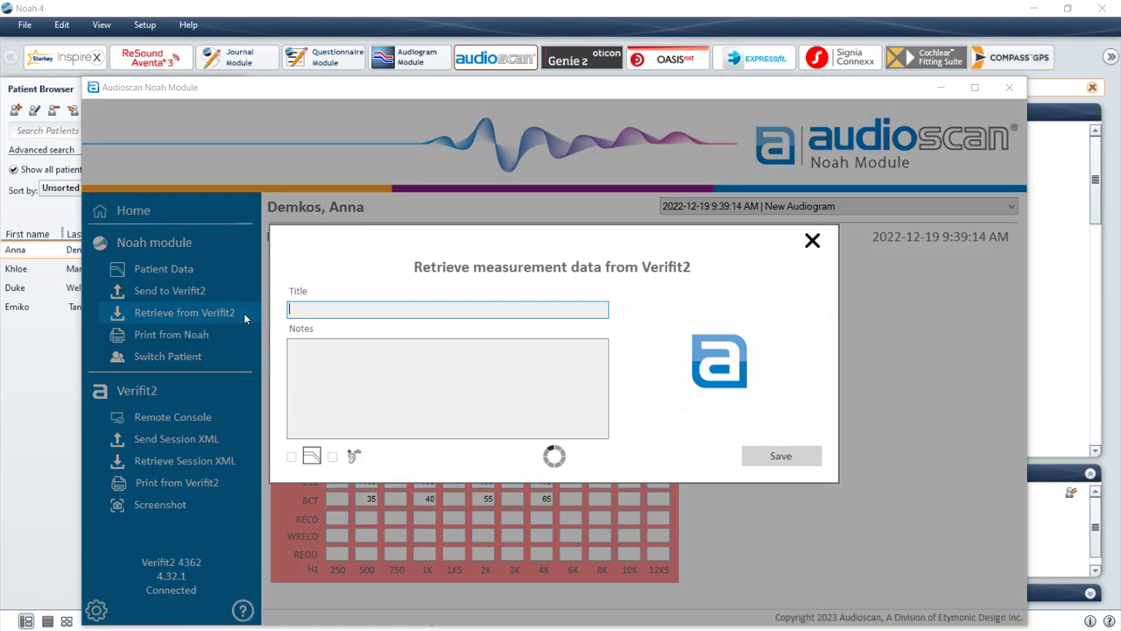
{"action": "key", "text": "ctrl+a"}
{"action": "key", "text": "BackSpace"}
{"action": "type", "text": "Compar"}
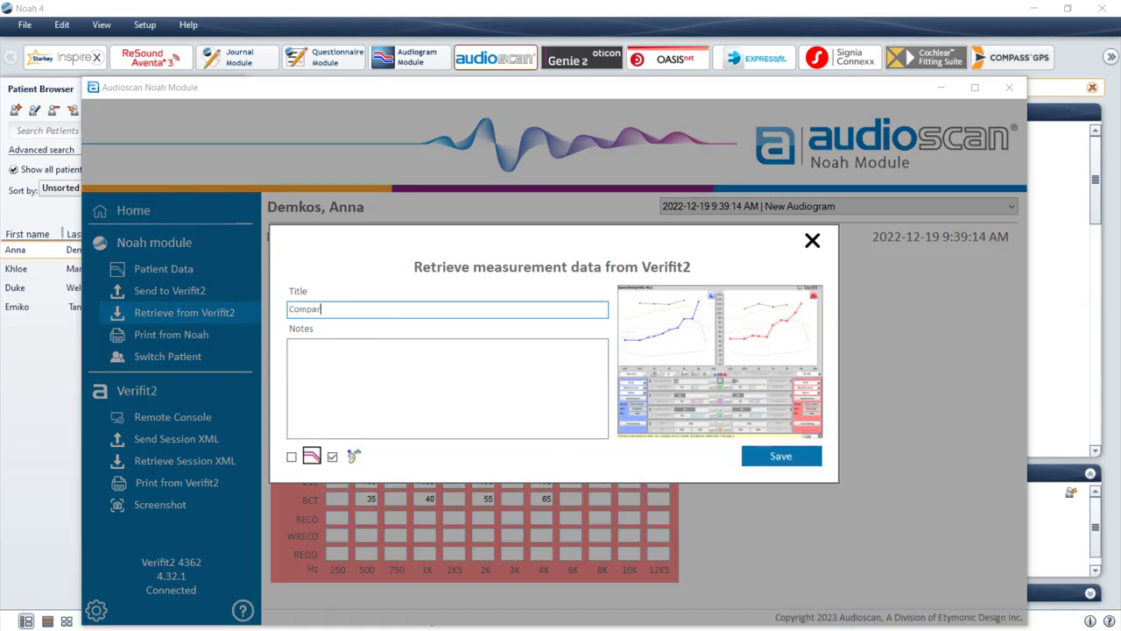
{"action": "type", "text": "ison Curve data"}
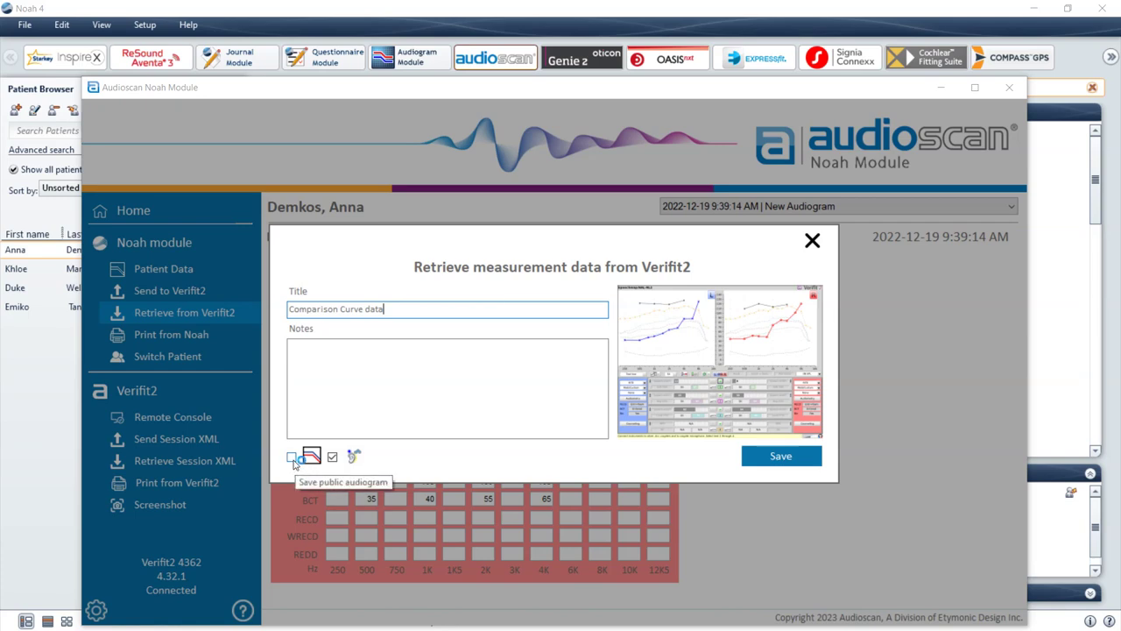
{"action": "left_click", "coordinate": [291, 458]}
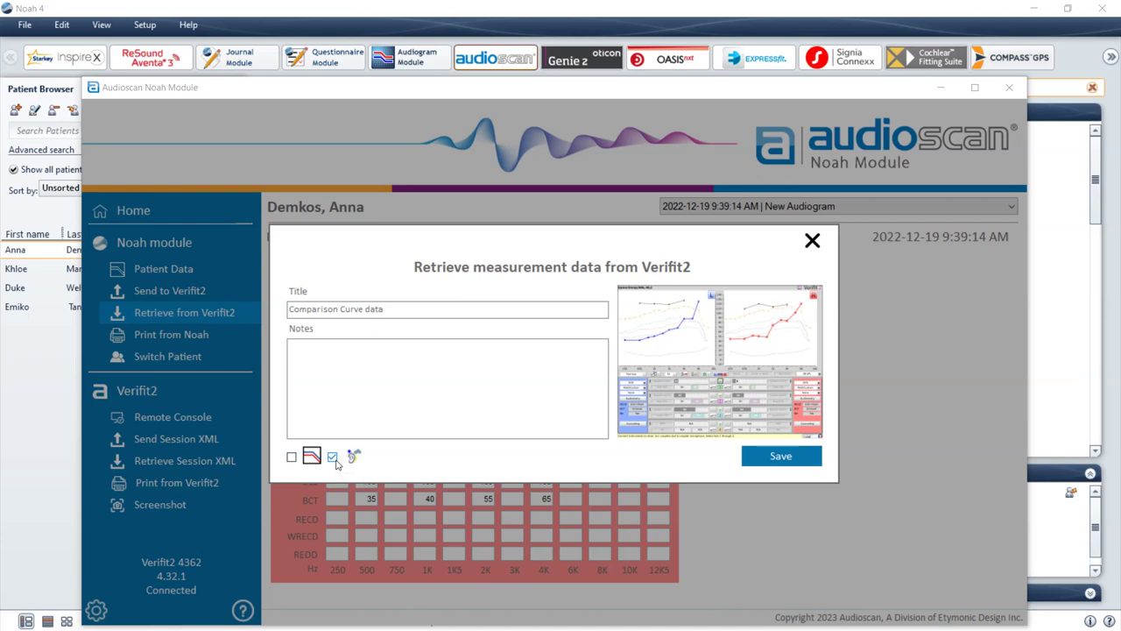
{"action": "left_click", "coordinate": [782, 457]}
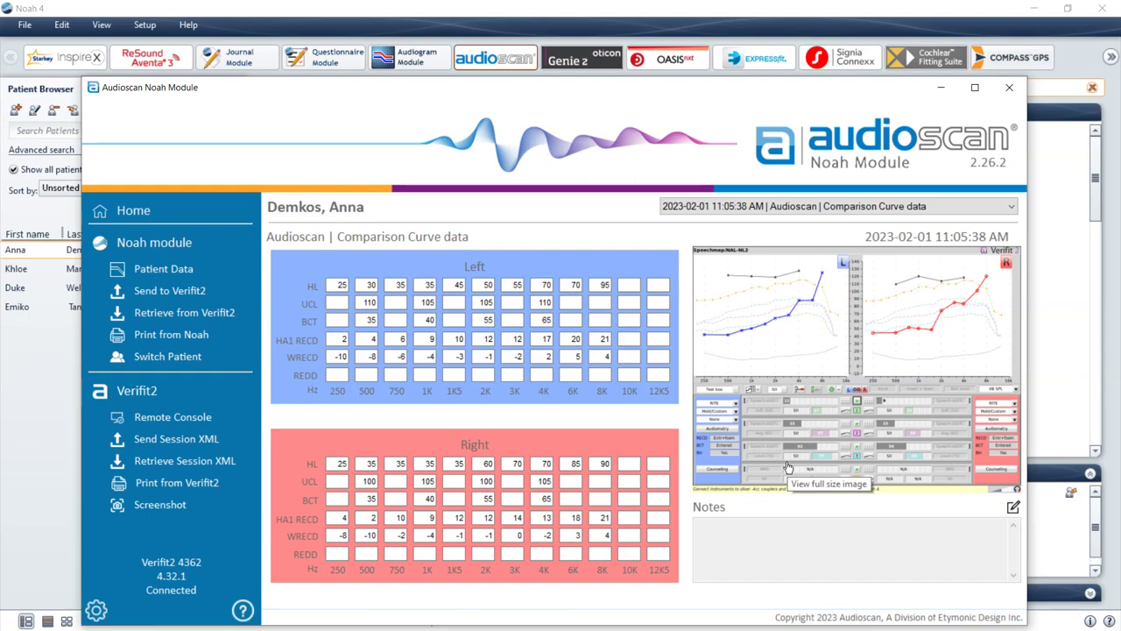
{"action": "left_click", "coordinate": [1011, 211]}
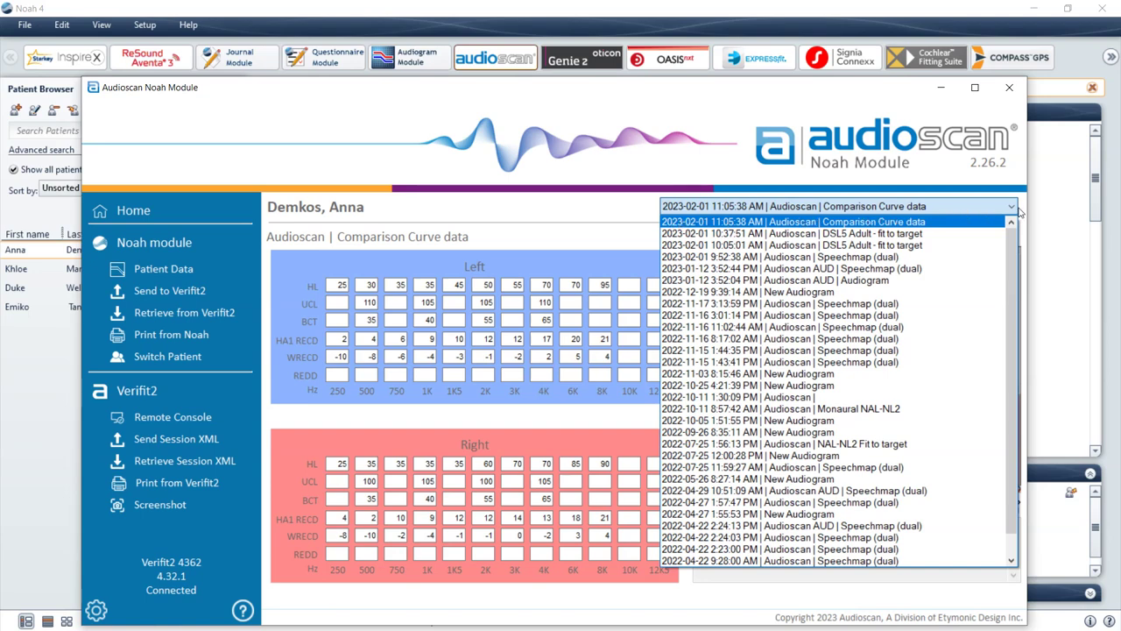
{"action": "left_click", "coordinate": [1013, 210]}
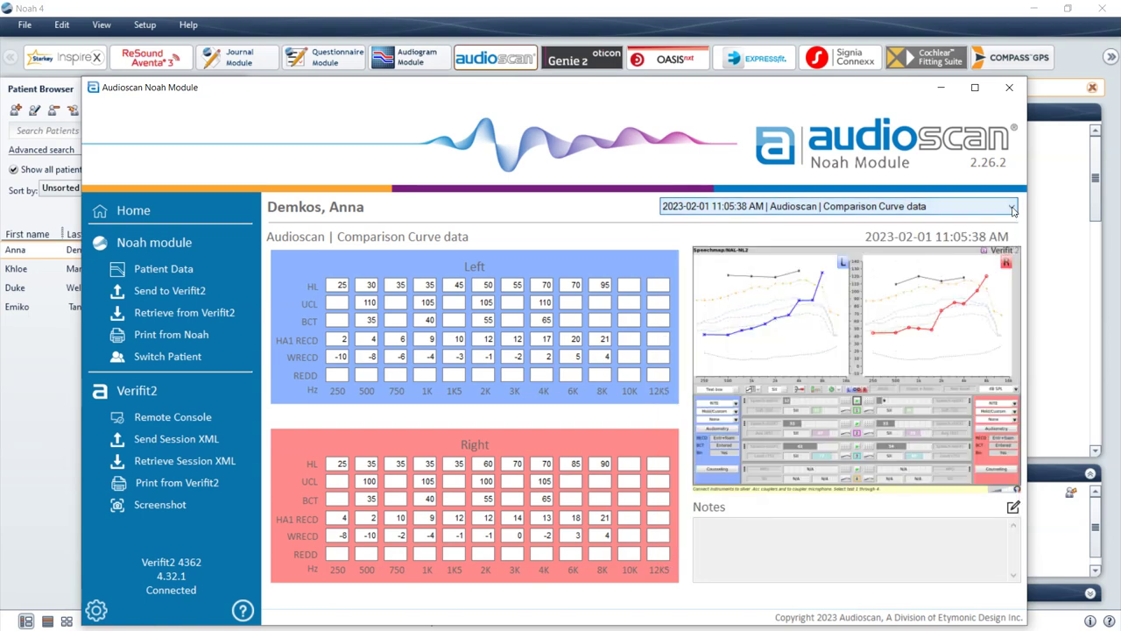
- View the Speechmap image full size, then add and save the note 'Appt. in two week time.'
{"action": "left_click", "coordinate": [946, 361]}
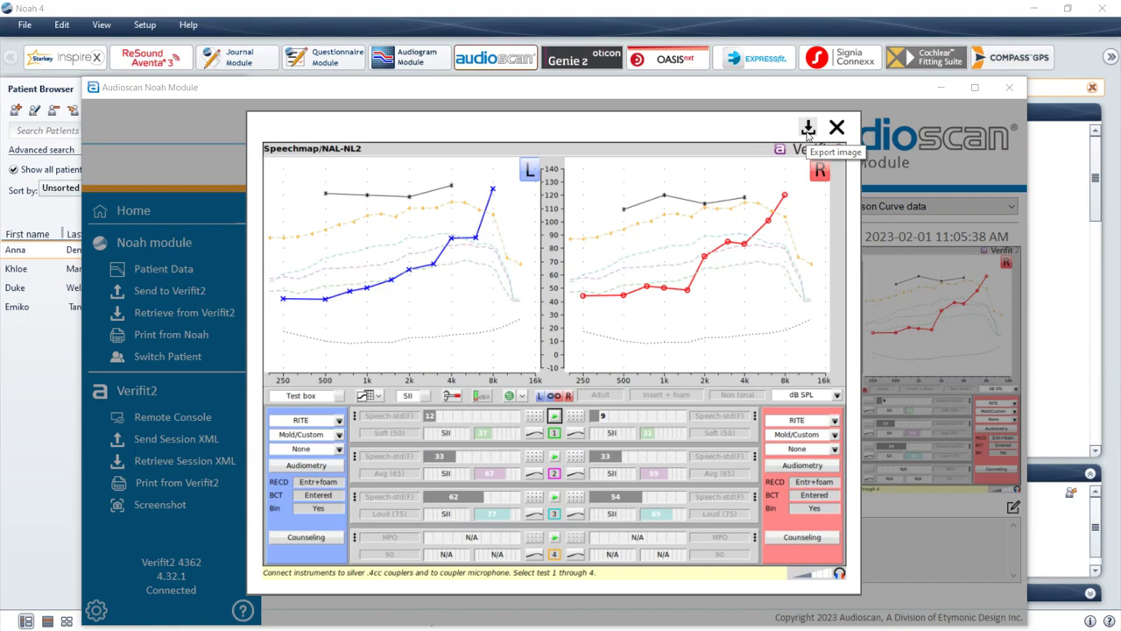
{"action": "left_click", "coordinate": [837, 127]}
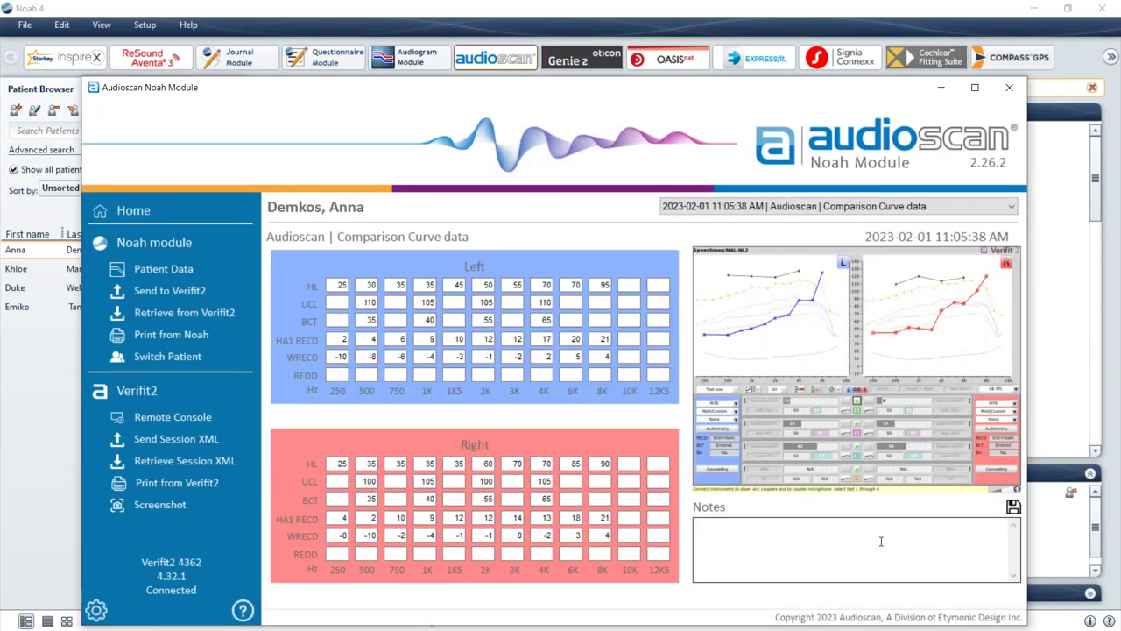
{"action": "left_click", "coordinate": [861, 534]}
{"action": "type", "text": "Appt"}
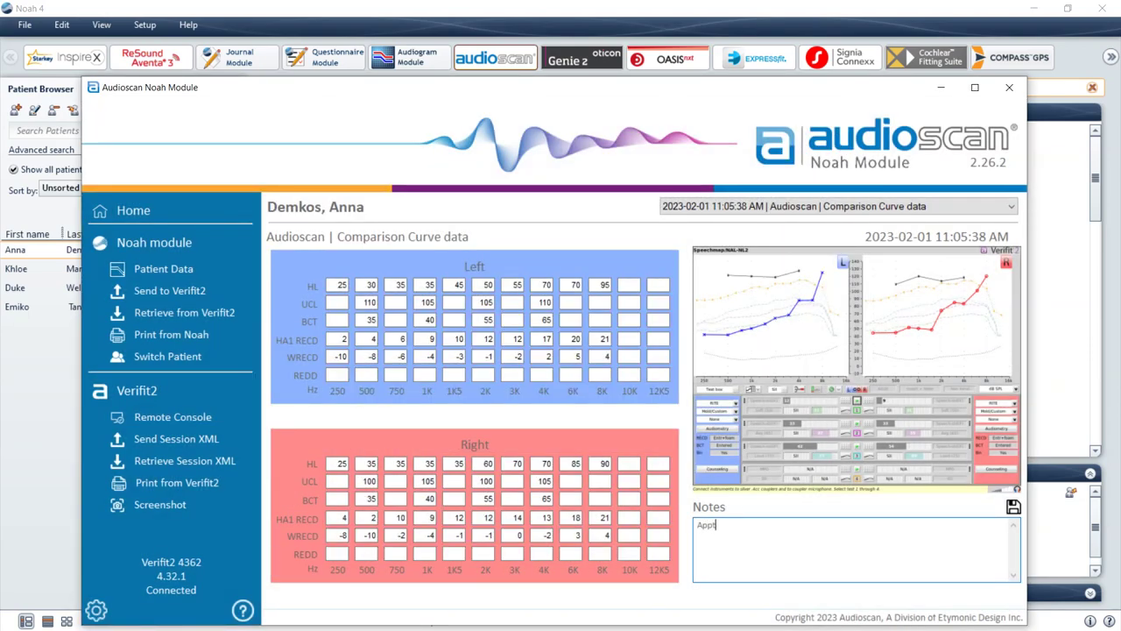
{"action": "type", "text": ". in two week time"}
{"action": "left_click", "coordinate": [1013, 509]}
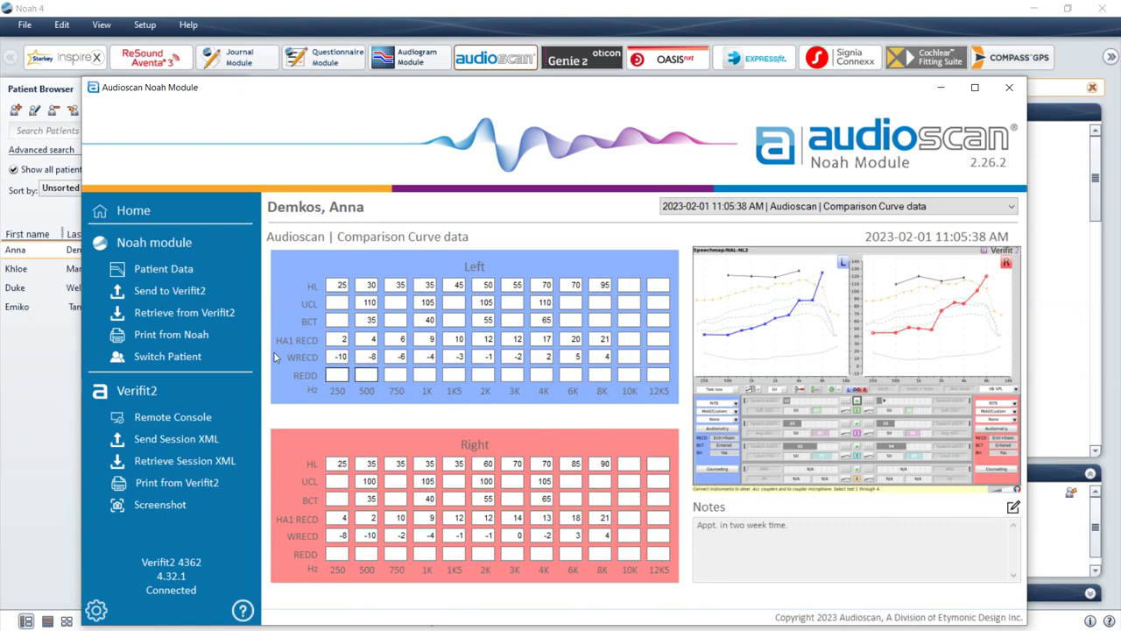
{"action": "left_click", "coordinate": [233, 339]}
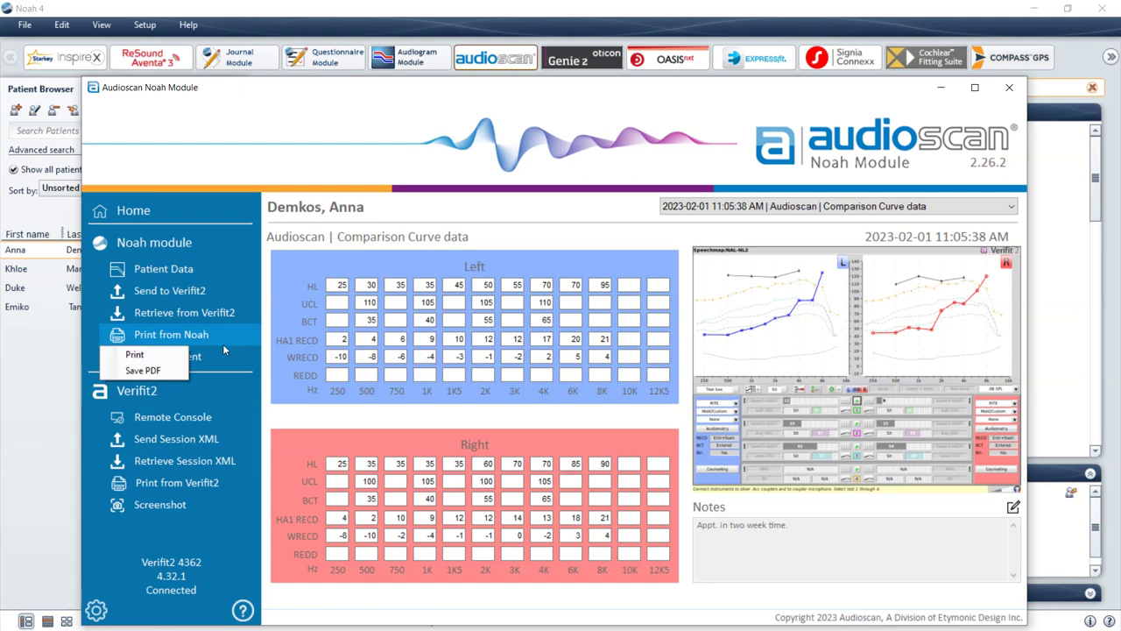
{"action": "left_click", "coordinate": [178, 372]}
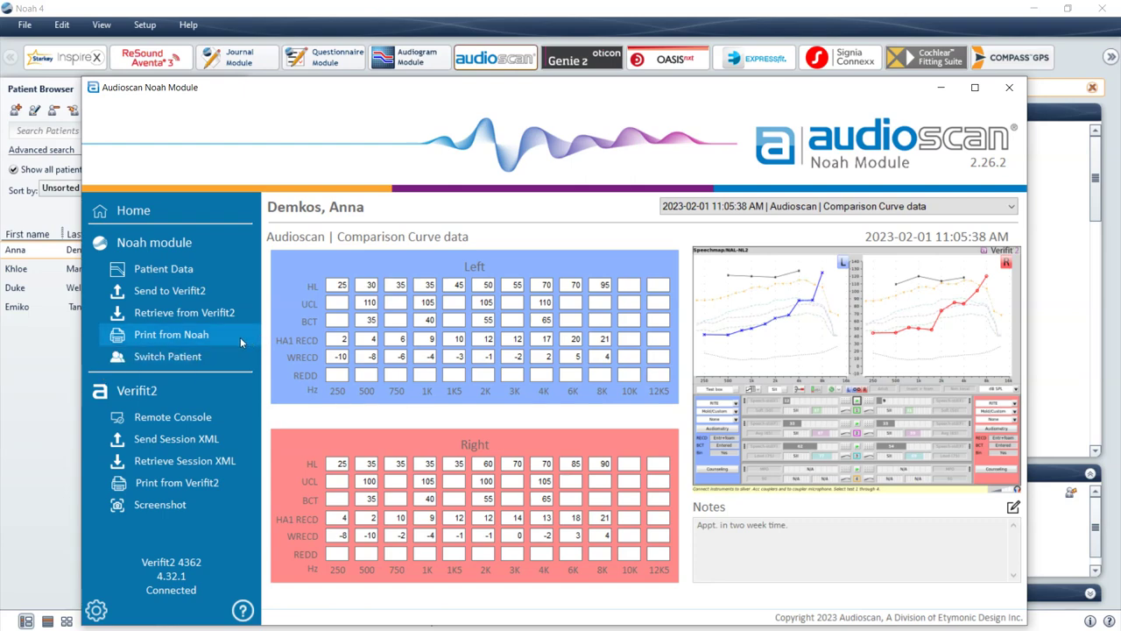
{"action": "left_click", "coordinate": [229, 354]}
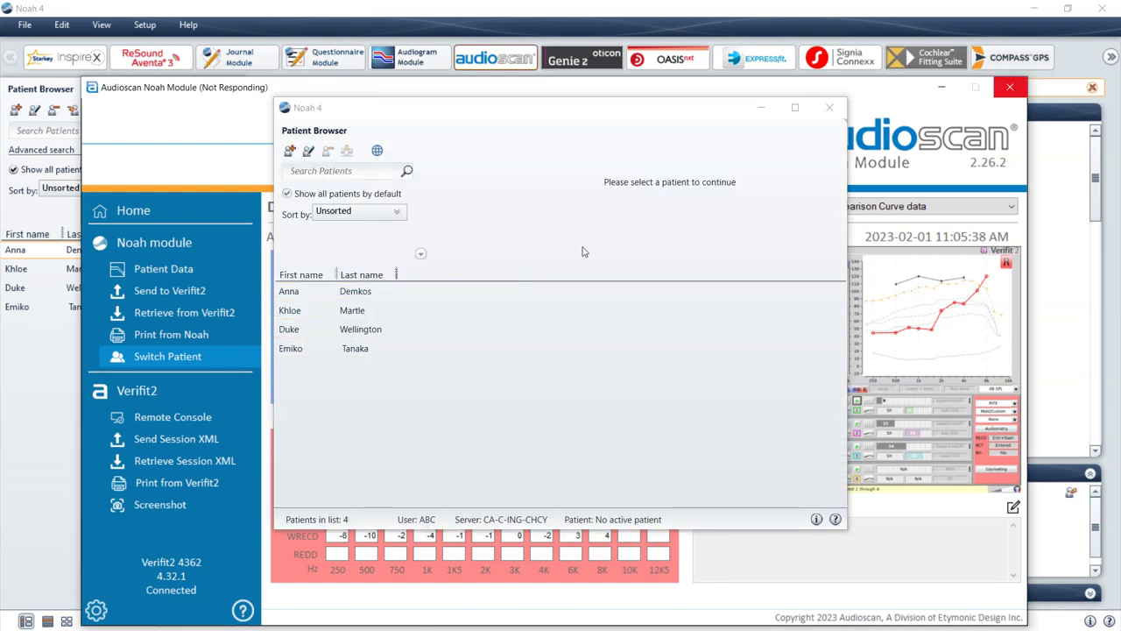
{"action": "left_click", "coordinate": [829, 107]}
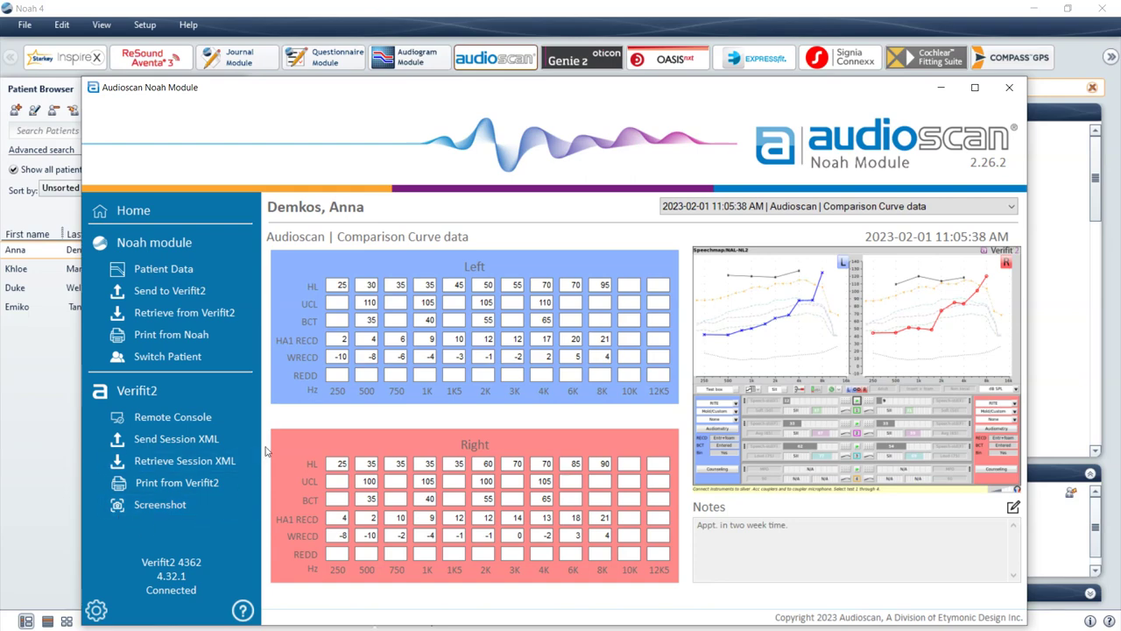
- In the Verifit2 remote console, restore the 'DSL adult fit to target - all levels' session file
{"action": "left_click", "coordinate": [217, 418]}
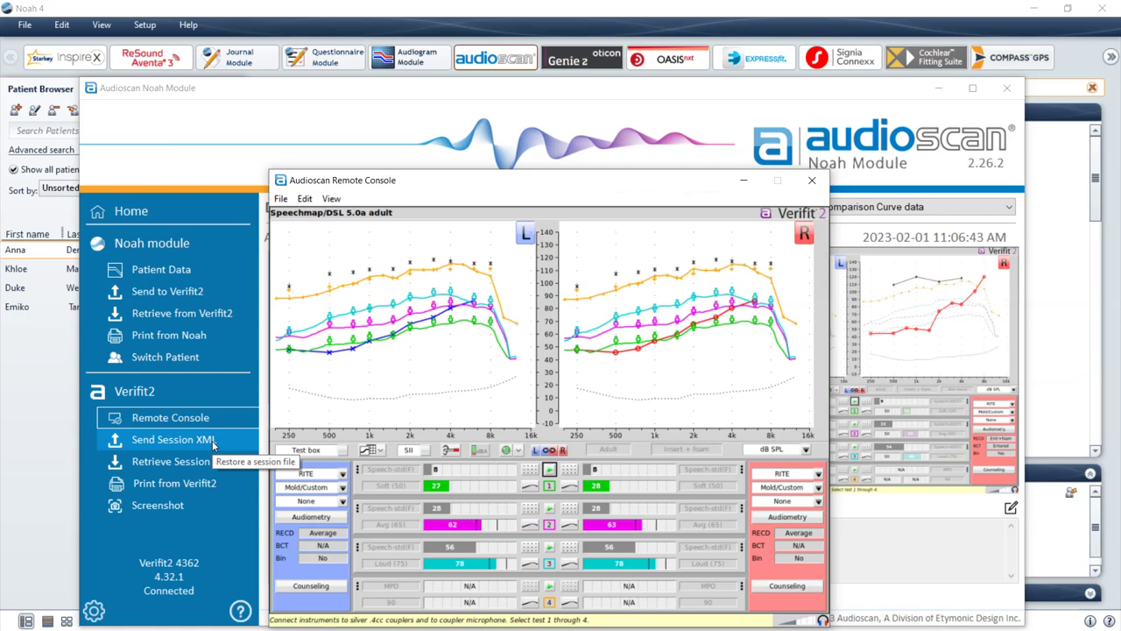
{"action": "left_click", "coordinate": [213, 445]}
{"action": "left_click", "coordinate": [294, 163]}
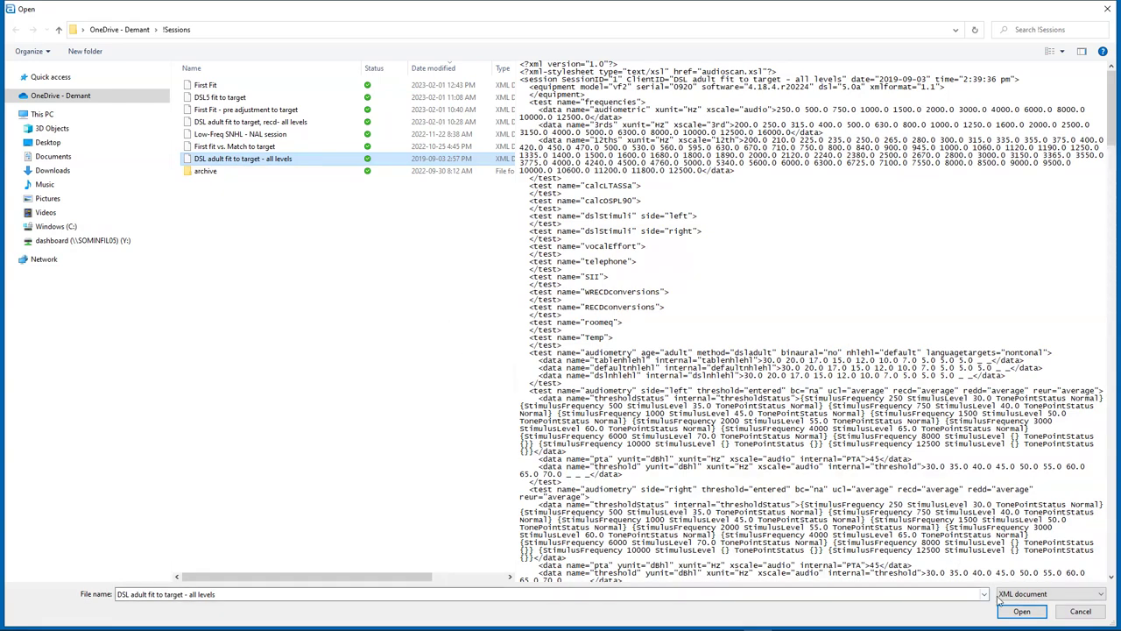
{"action": "left_click", "coordinate": [1021, 614]}
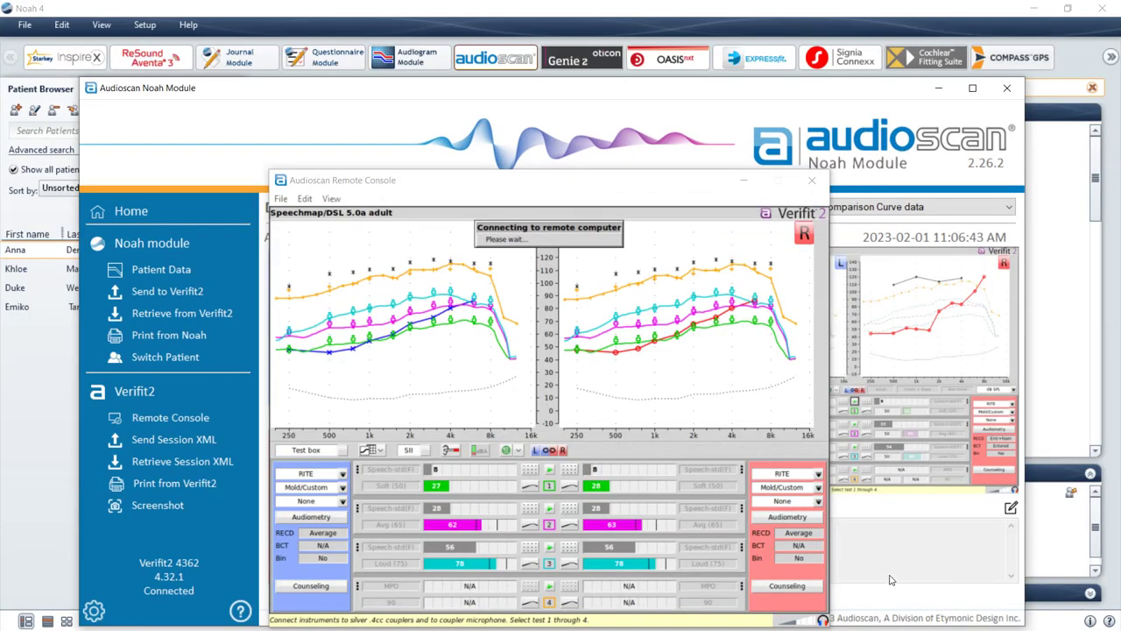
- Save the current Verifit2 session to a file named '2023-02-09 First Fit'
{"action": "left_click", "coordinate": [216, 469]}
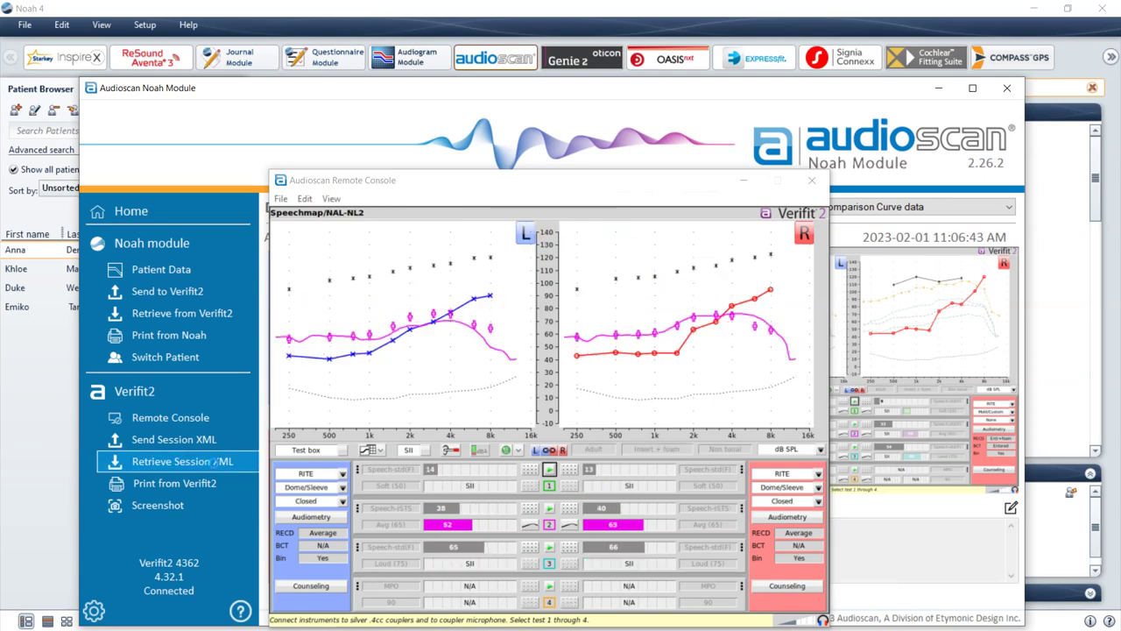
{"action": "type", "text": "2023-02-09 First Fit"}
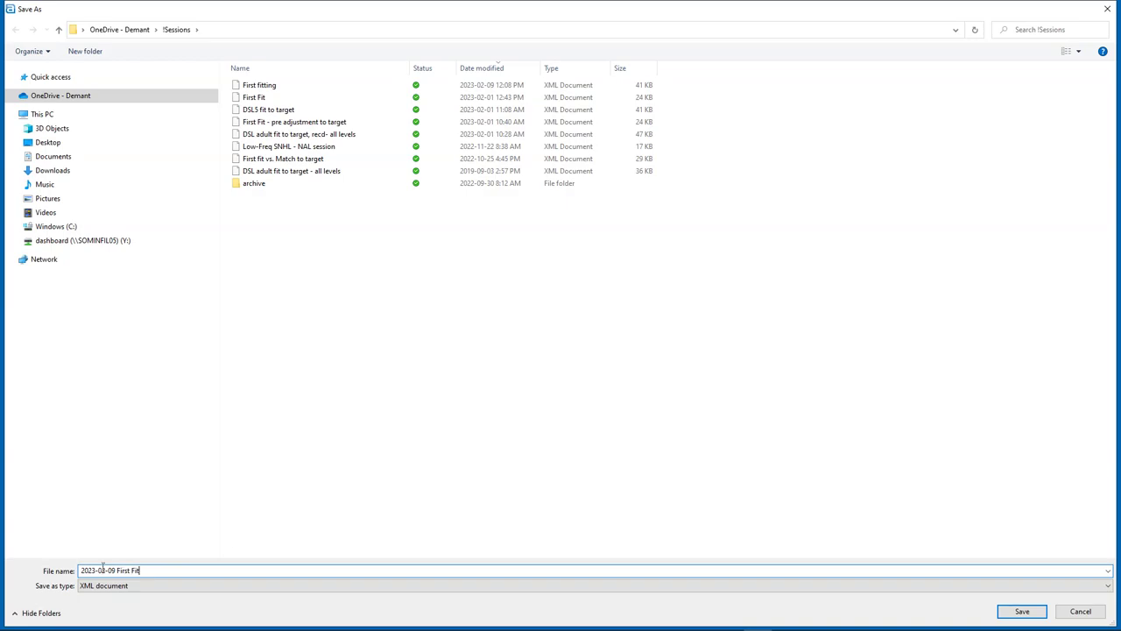
{"action": "left_click", "coordinate": [1025, 612]}
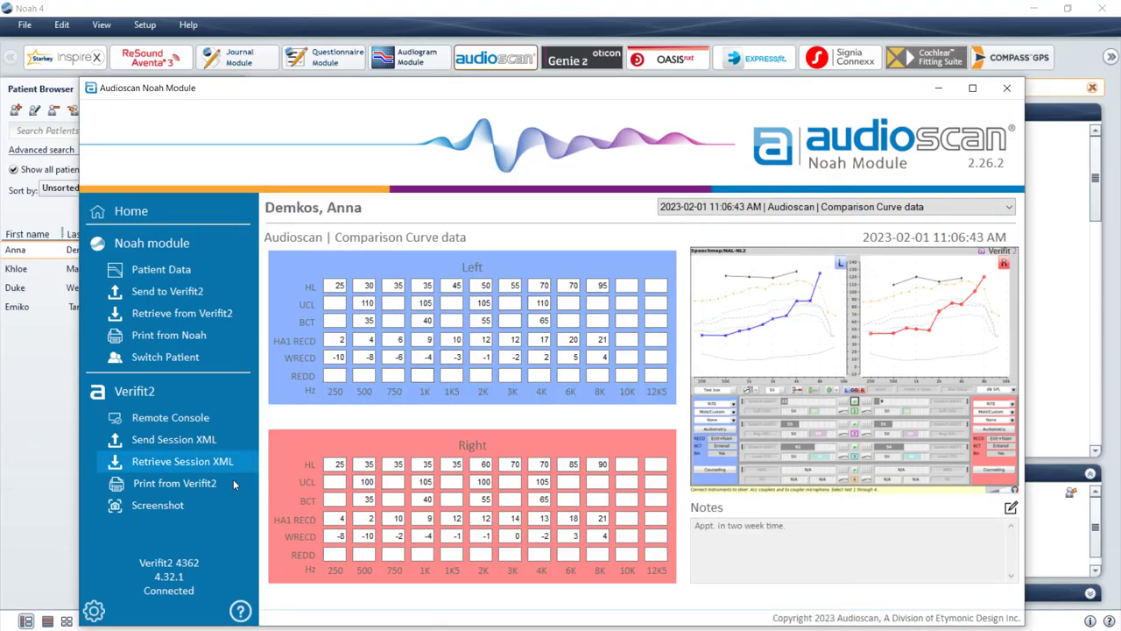
{"action": "left_click", "coordinate": [224, 484]}
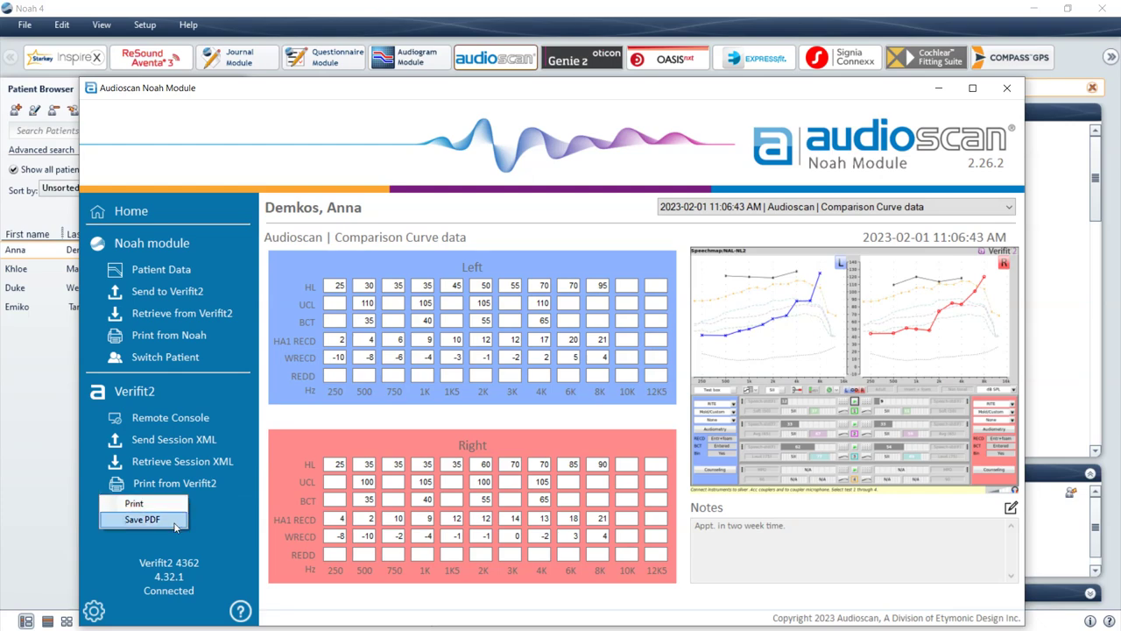
- Pick Save PDF, then capture a Verifit2 screenshot and save it as 'First fit'
{"action": "left_click", "coordinate": [251, 505]}
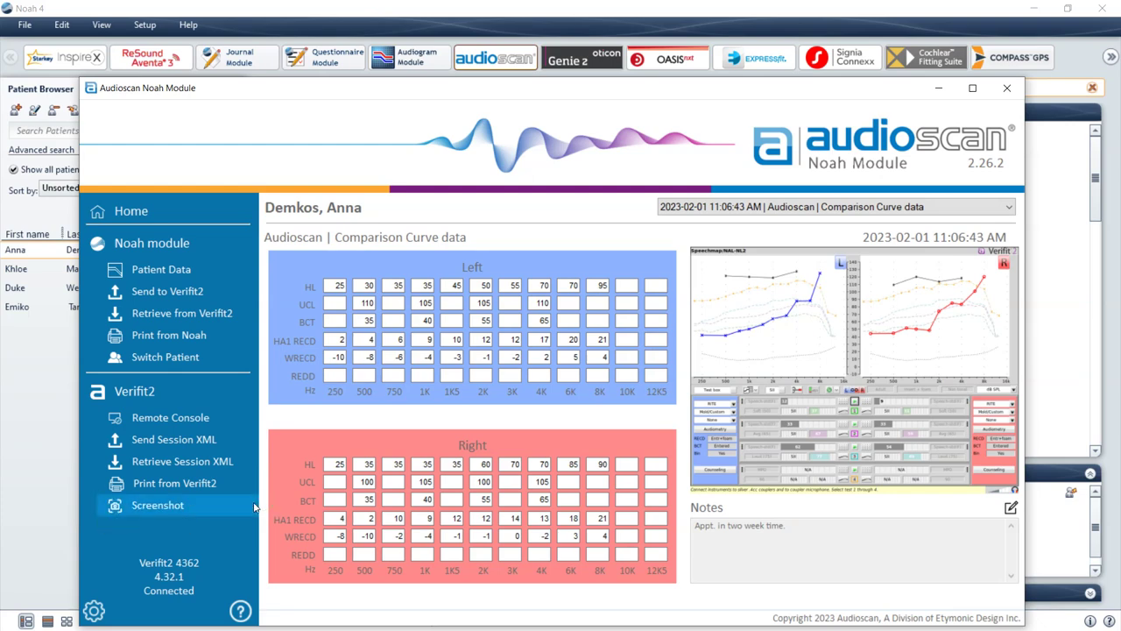
{"action": "left_click", "coordinate": [217, 509]}
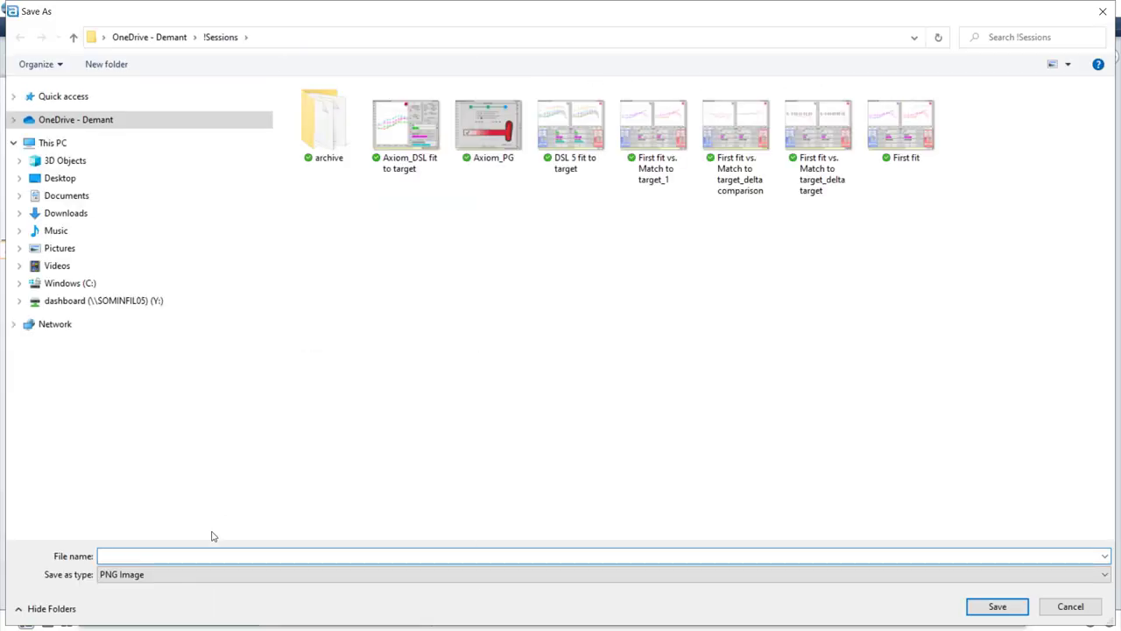
{"action": "type", "text": "First fit"}
{"action": "left_click", "coordinate": [999, 608]}
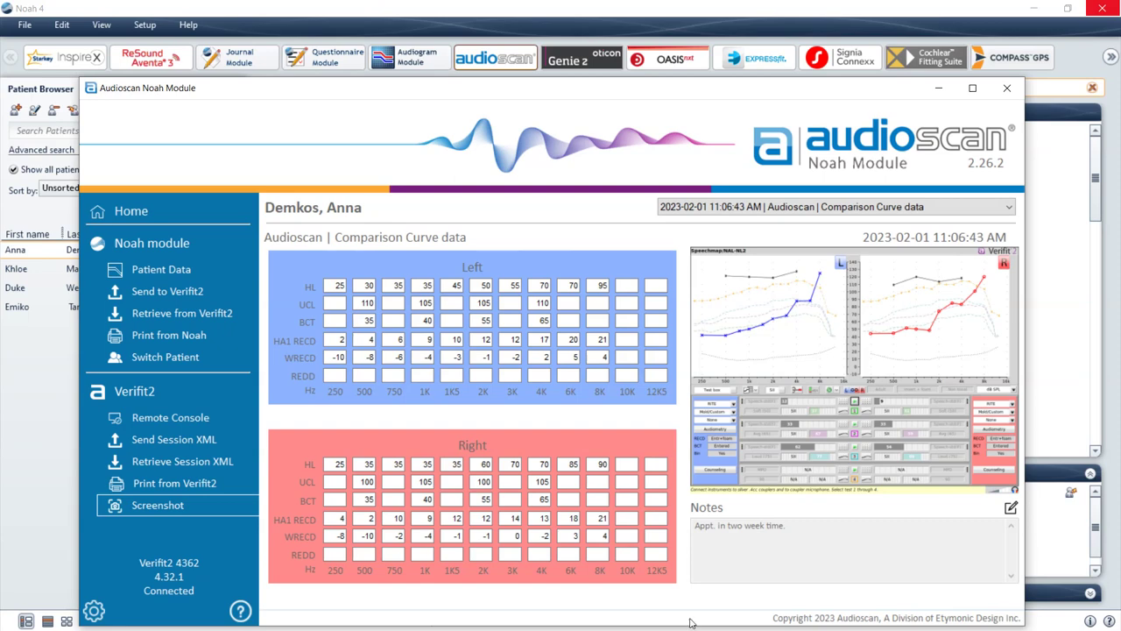
- In Settings, try the French, German and Spanish interface languages, then return to English
{"action": "left_click", "coordinate": [93, 610]}
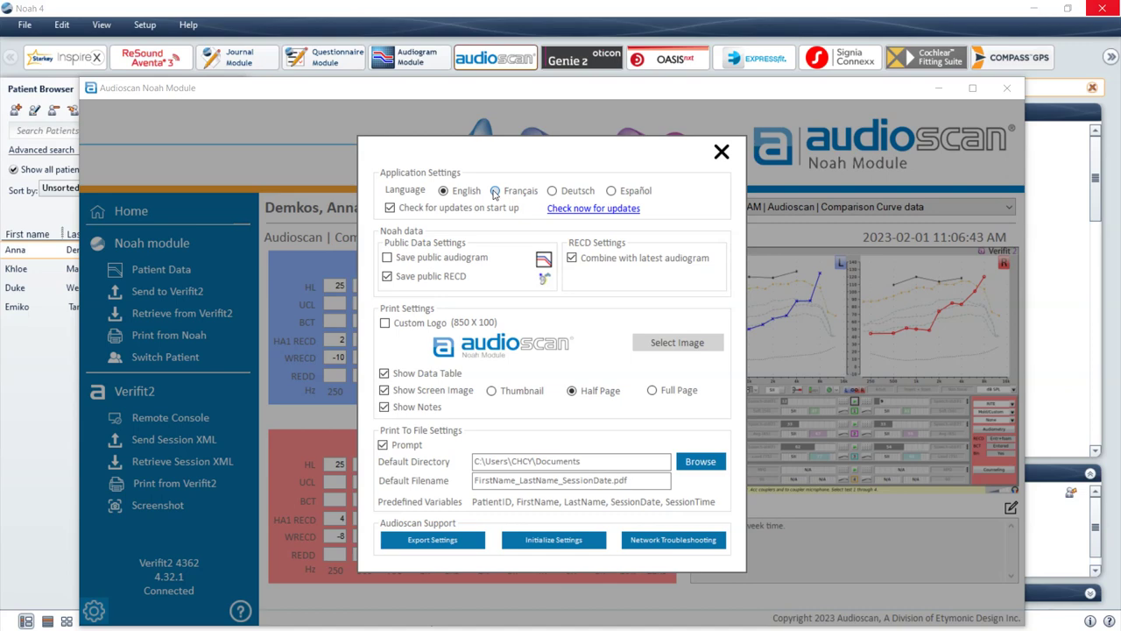
{"action": "left_click", "coordinate": [495, 190]}
{"action": "left_click", "coordinate": [552, 190]}
{"action": "left_click", "coordinate": [613, 191]}
{"action": "left_click", "coordinate": [443, 190]}
- Check for updates, then download and install the Noah Module 2.24.2 update, letting the module close
{"action": "left_click", "coordinate": [593, 213]}
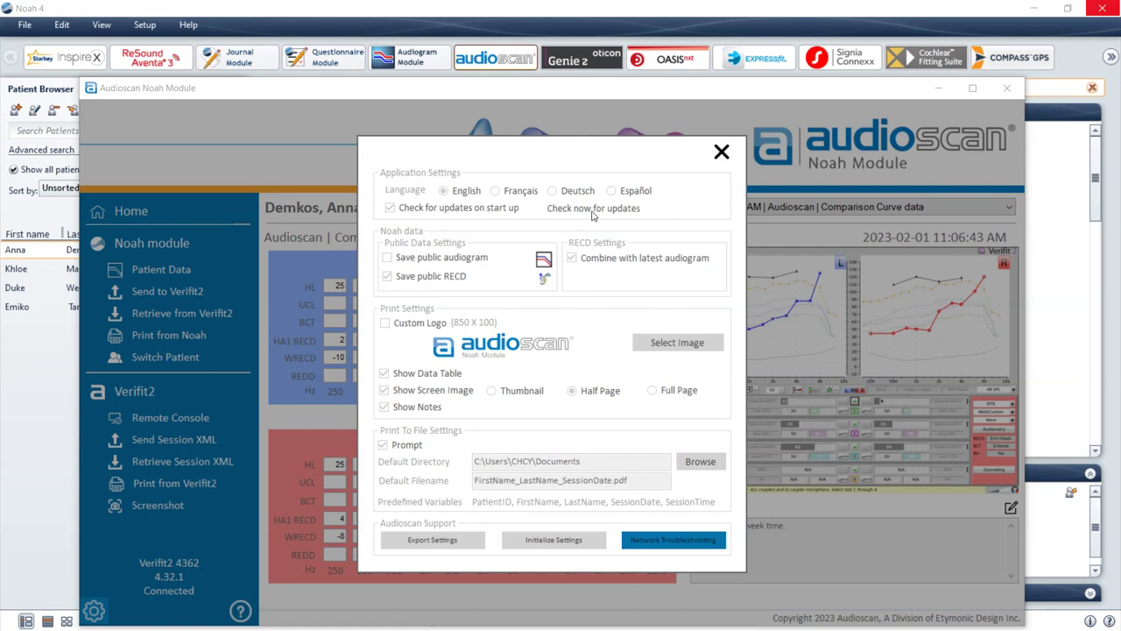
{"action": "left_click", "coordinate": [593, 208]}
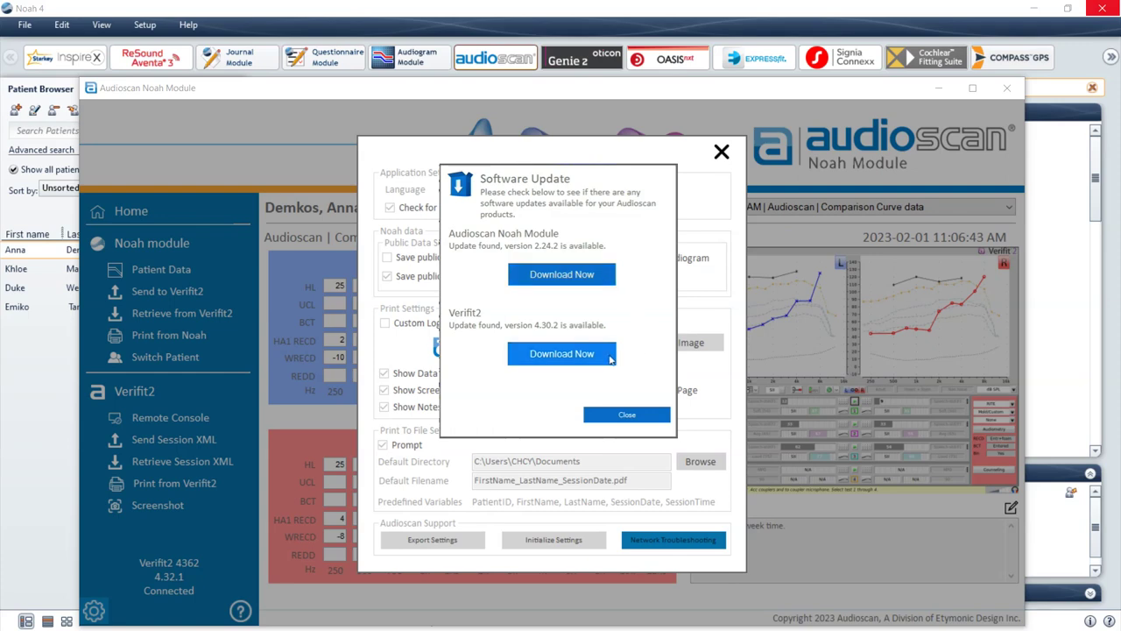
{"action": "left_click", "coordinate": [608, 275]}
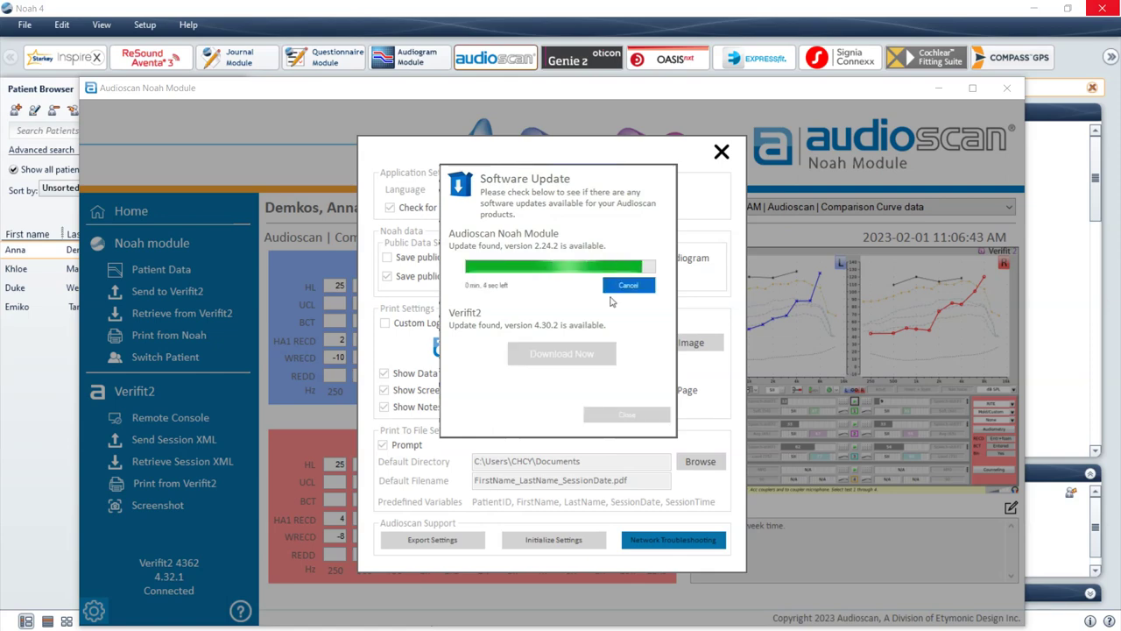
{"action": "left_click", "coordinate": [610, 279]}
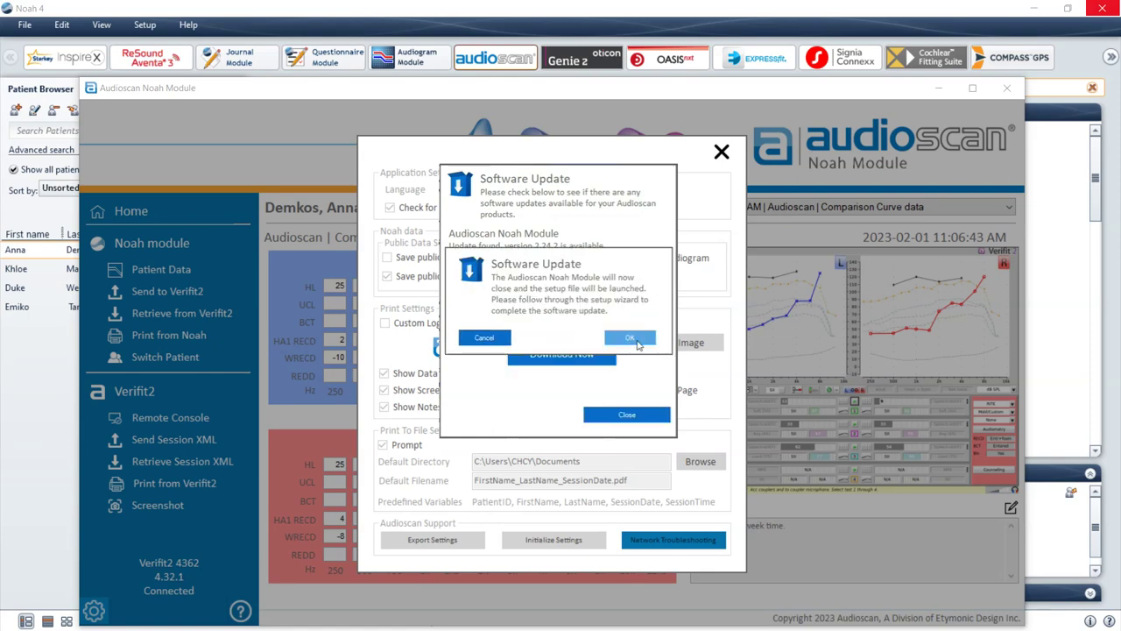
{"action": "left_click", "coordinate": [636, 338]}
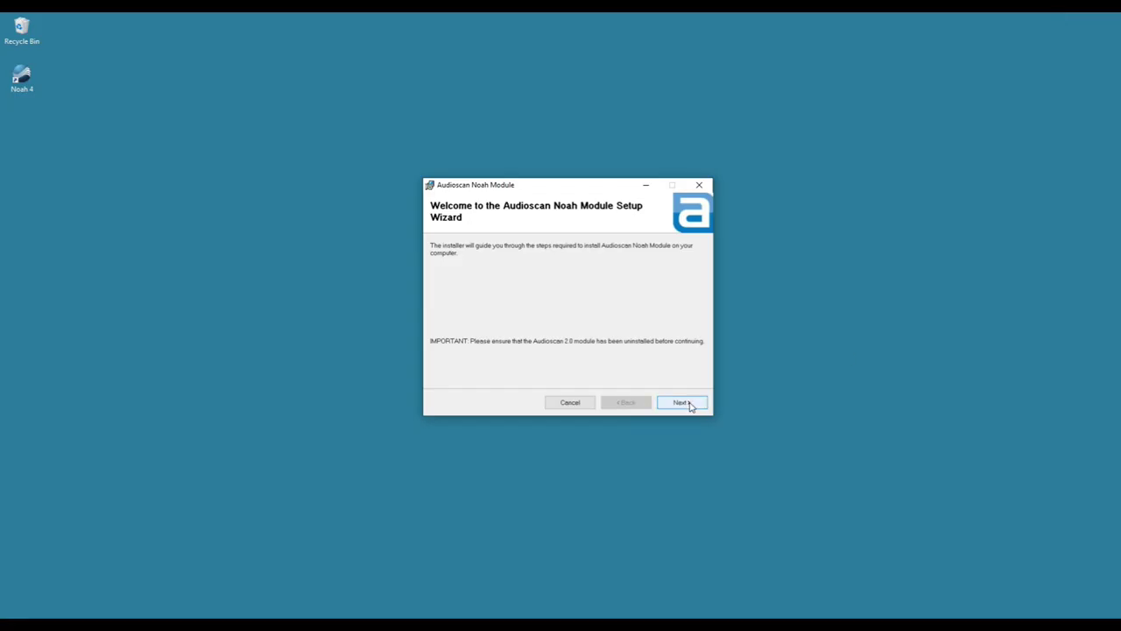
- Accept the license, keep the default language and folder, install, then relaunch the audioscan module
{"action": "left_click", "coordinate": [682, 403]}
{"action": "left_click", "coordinate": [561, 378]}
{"action": "left_click", "coordinate": [687, 405]}
{"action": "left_click", "coordinate": [688, 405]}
{"action": "left_click", "coordinate": [688, 405]}
{"action": "left_click", "coordinate": [688, 405]}
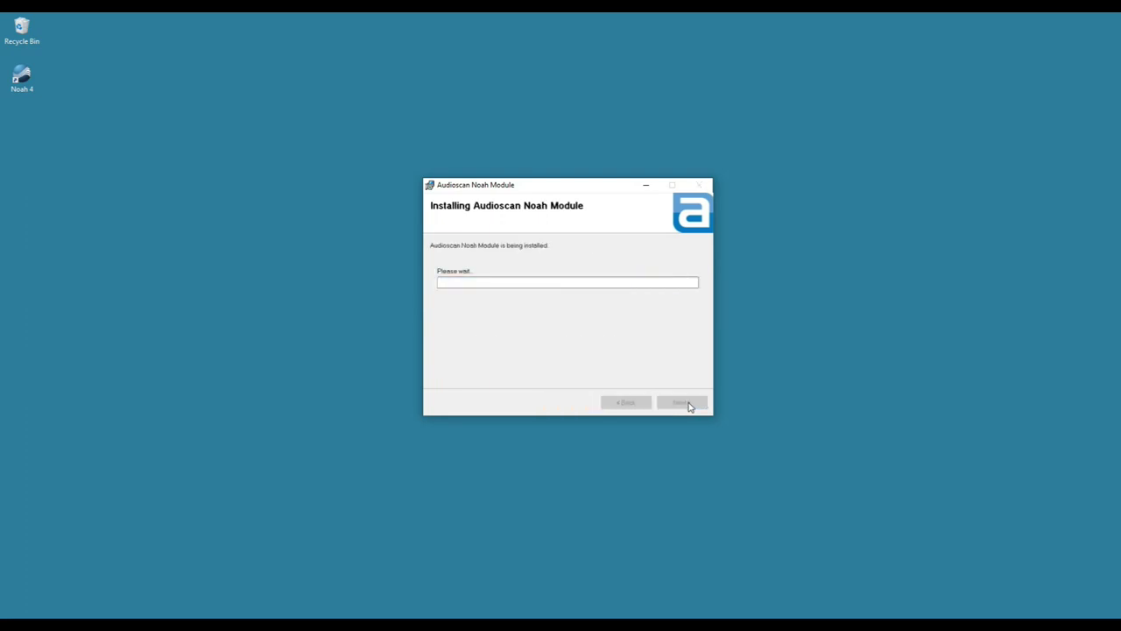
{"action": "left_click", "coordinate": [682, 402]}
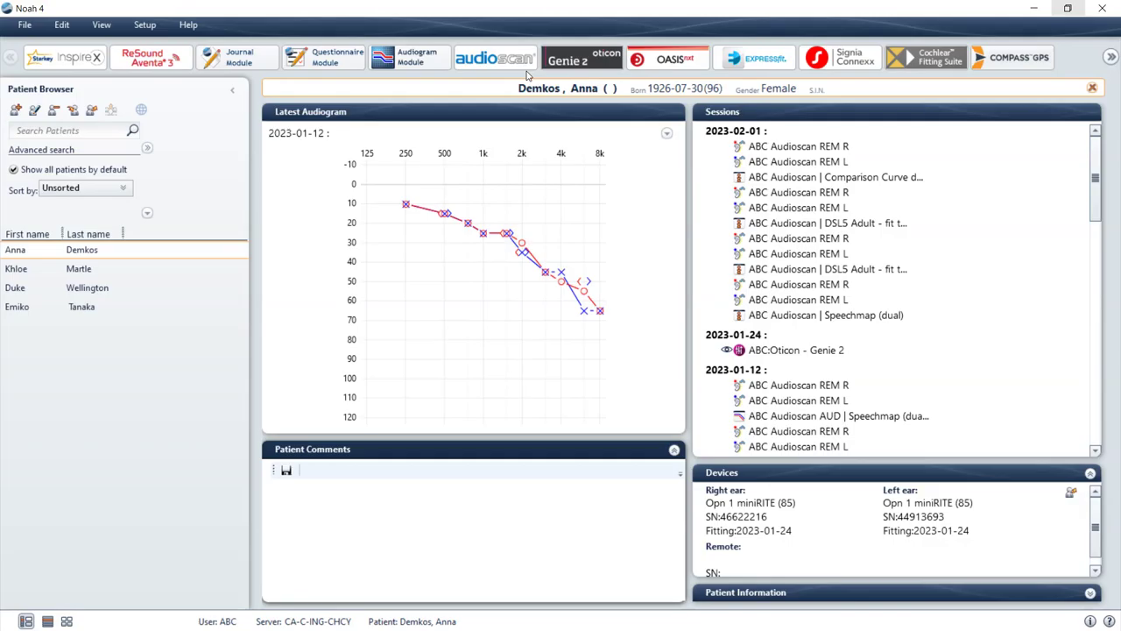
{"action": "left_click", "coordinate": [527, 69]}
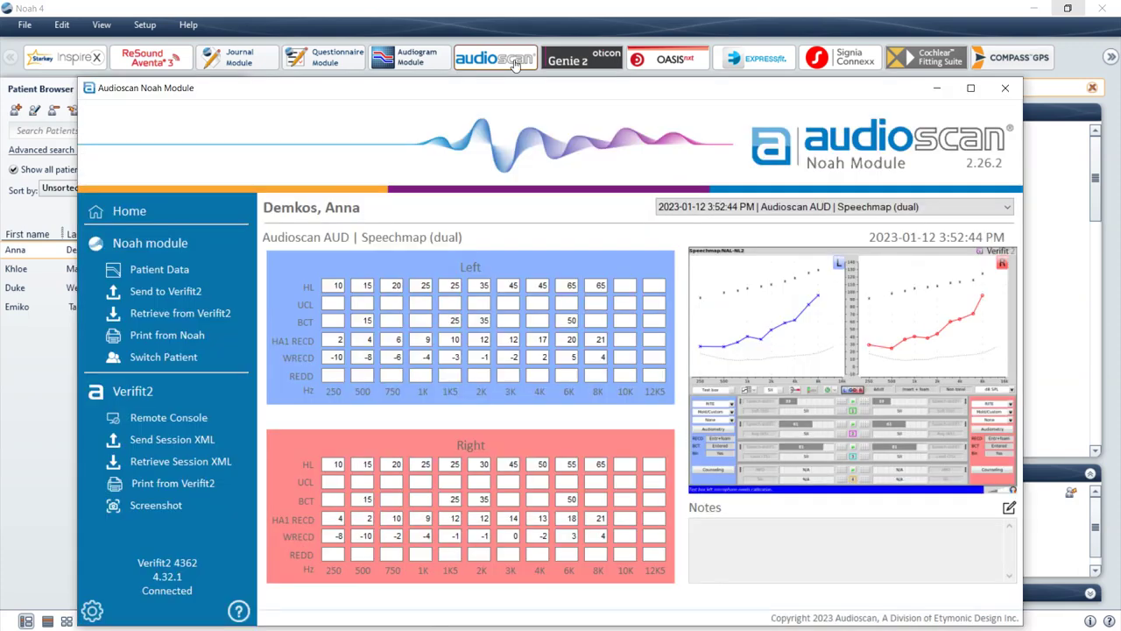
- Download and install the Verifit2 4.30.2 software update from Settings, confirming through Installation Complete
{"action": "left_click", "coordinate": [92, 610]}
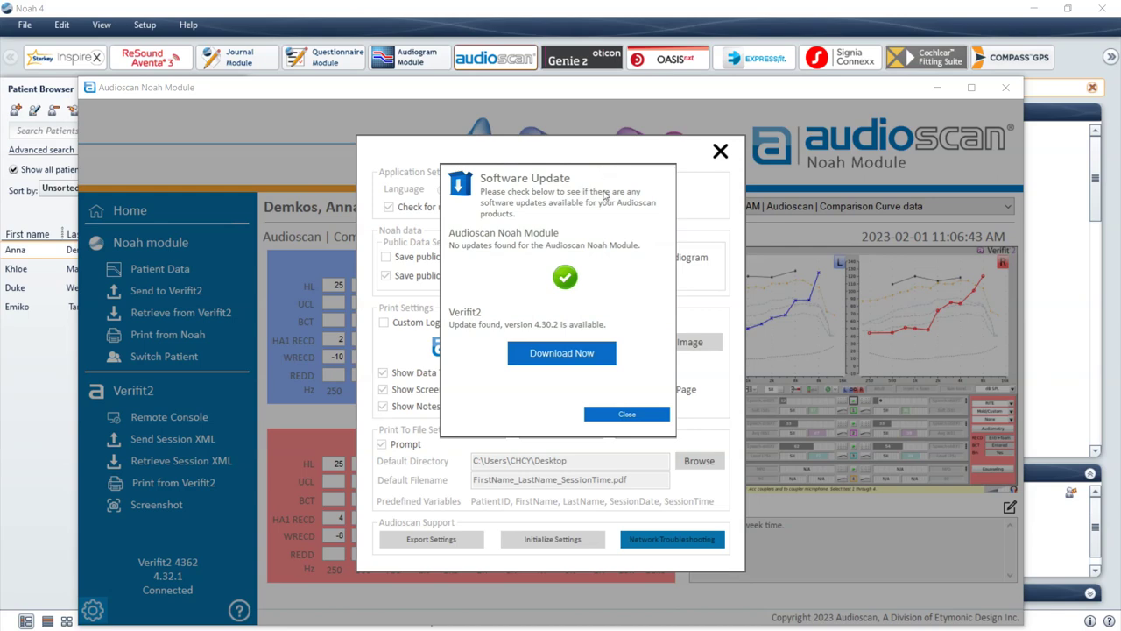
{"action": "left_click", "coordinate": [596, 360]}
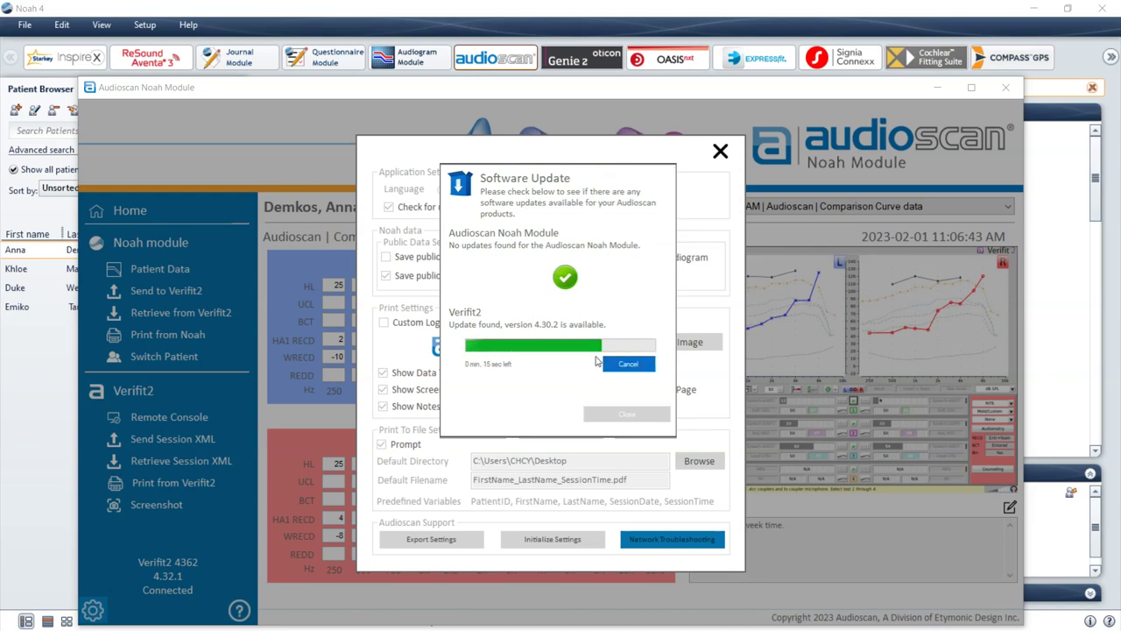
{"action": "left_click", "coordinate": [598, 360]}
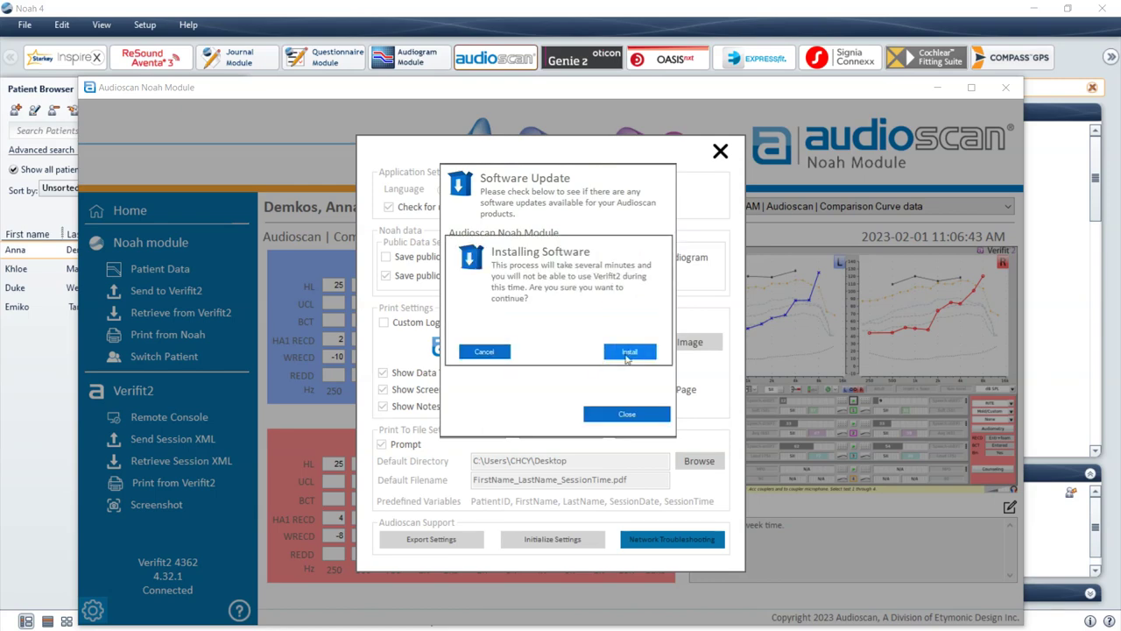
{"action": "left_click", "coordinate": [629, 352]}
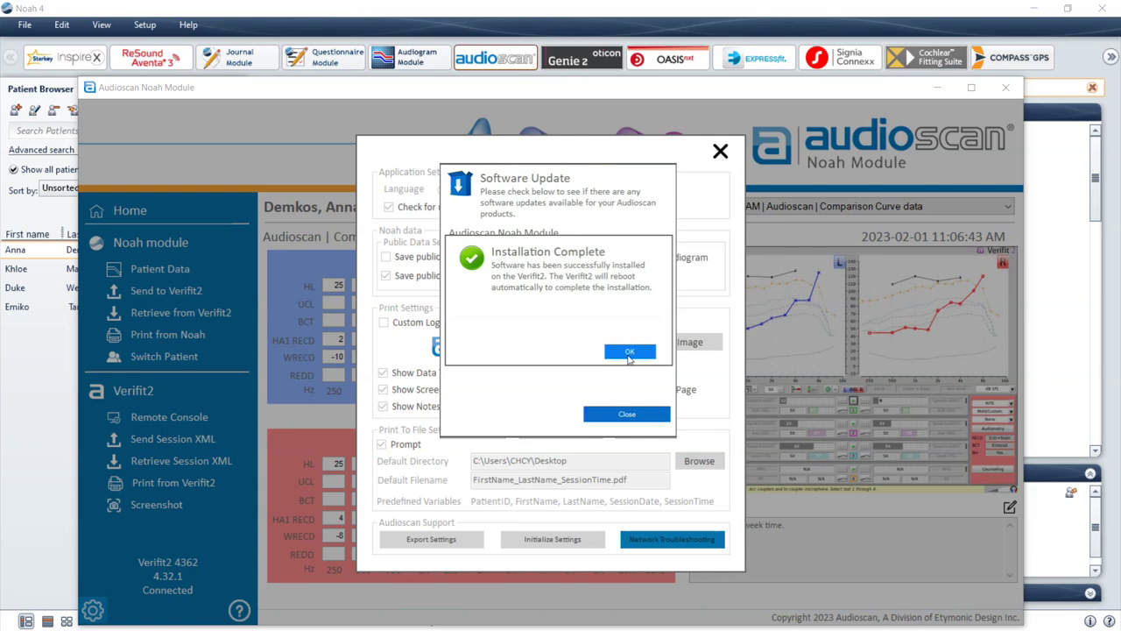
{"action": "left_click", "coordinate": [629, 352]}
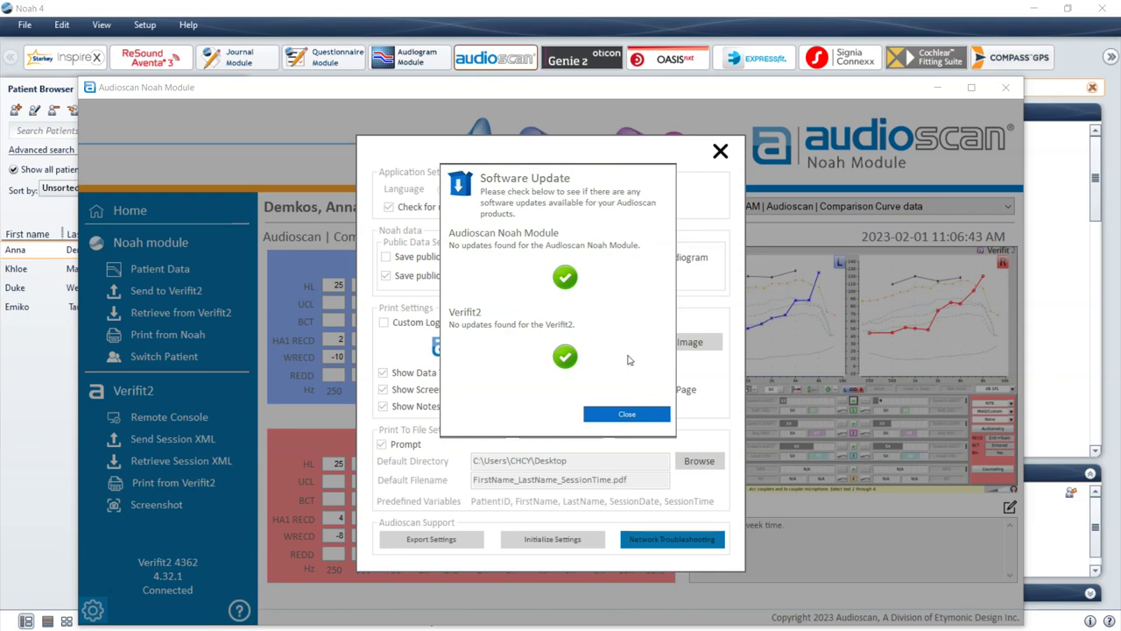
- Close the Software Update results and toggle Combine with latest audiogram off and back on
{"action": "left_click", "coordinate": [630, 415]}
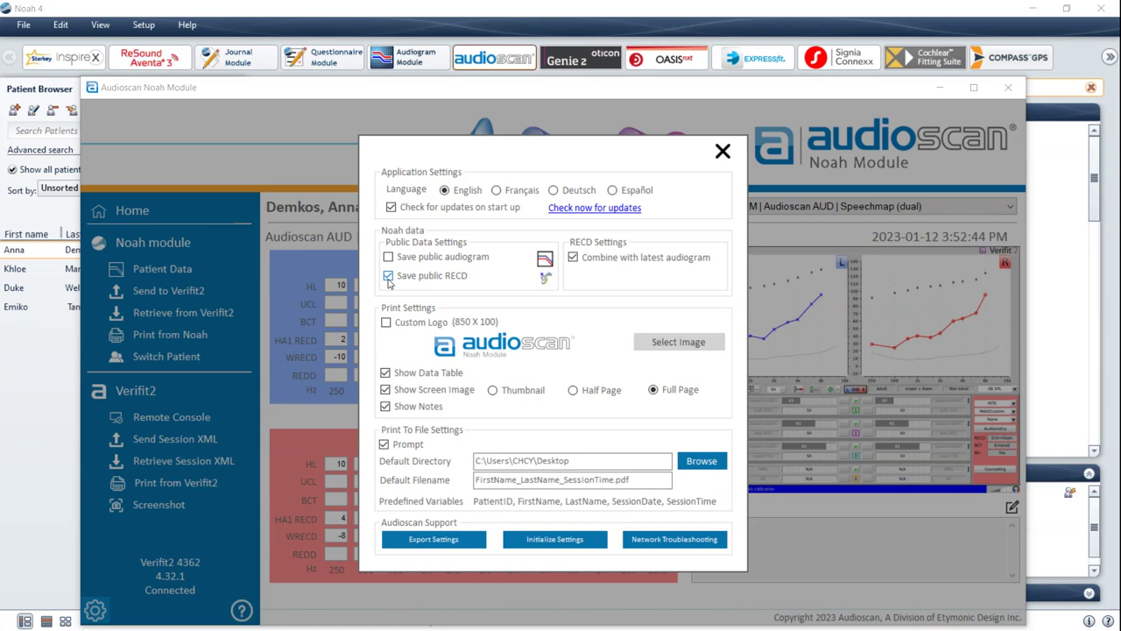
{"action": "left_click", "coordinate": [573, 257]}
{"action": "left_click", "coordinate": [573, 256]}
- Enable Custom Logo, set screen images to Half Page, and change Default Directory to Documents
{"action": "left_click", "coordinate": [387, 323]}
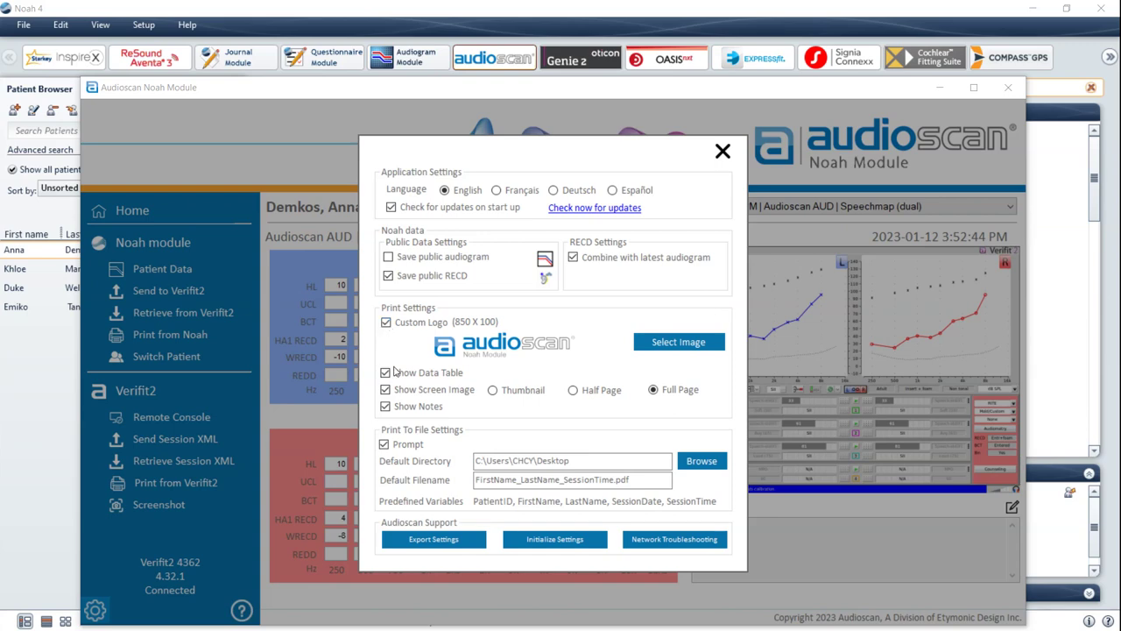
{"action": "left_click", "coordinate": [574, 392]}
{"action": "left_click", "coordinate": [570, 460]}
{"action": "key", "text": "BackSpace"}
{"action": "key", "text": "BackSpace"}
{"action": "key", "text": "BackSpace"}
{"action": "key", "text": "BackSpace"}
{"action": "key", "text": "BackSpace"}
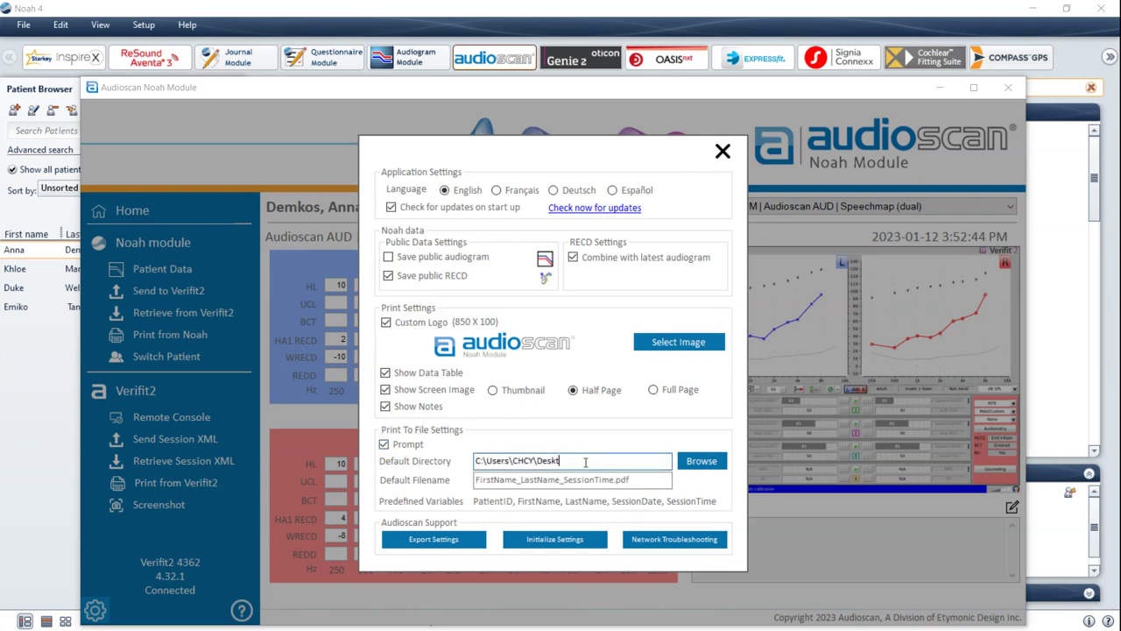
{"action": "key", "text": "BackSpace"}
{"action": "type", "text": "ocuments"}
- Set the default Filename to SessionDate, then run all network troubleshooting tests
{"action": "left_click", "coordinate": [616, 479]}
{"action": "key", "text": "BackSpace"}
{"action": "key", "text": "BackSpace"}
{"action": "key", "text": "BackSpace"}
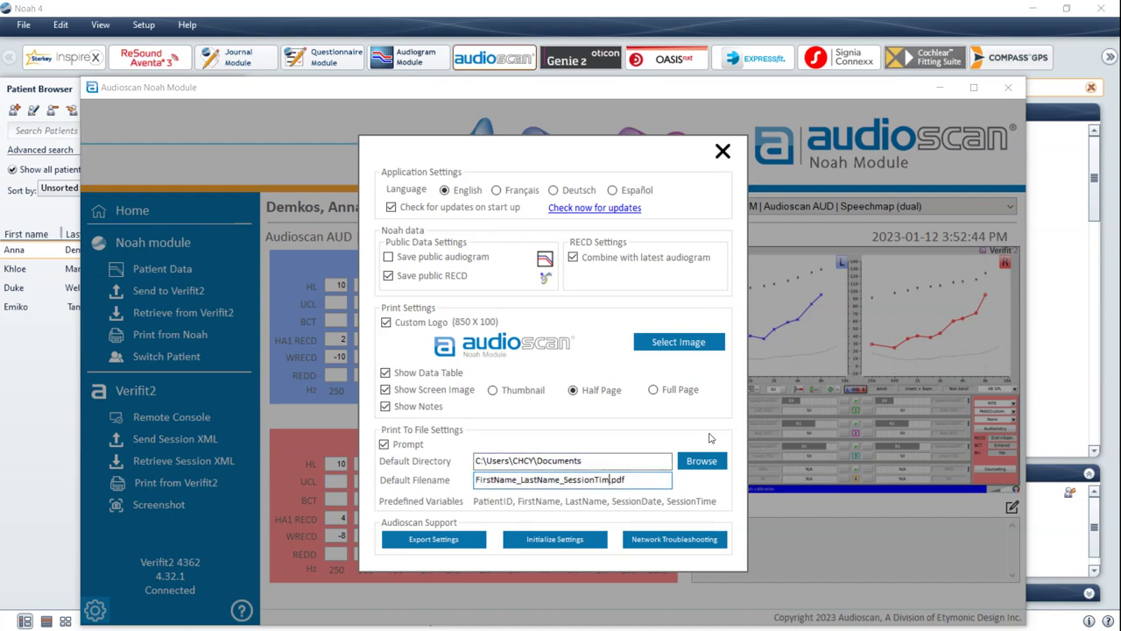
{"action": "key", "text": "BackSpace"}
{"action": "type", "text": "Date"}
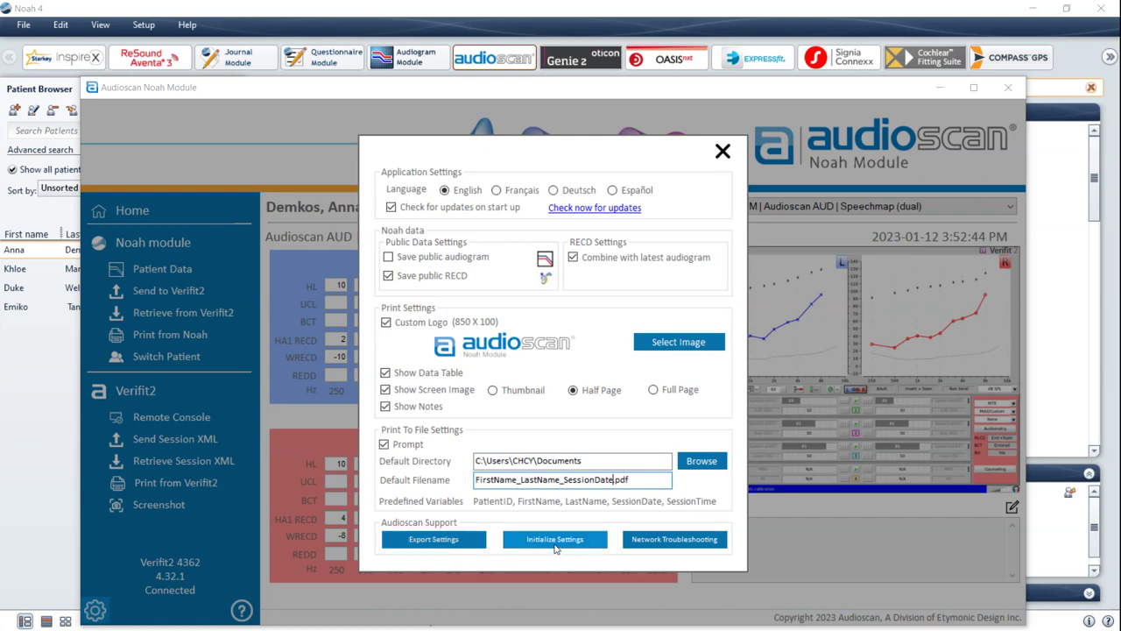
{"action": "left_click", "coordinate": [672, 540]}
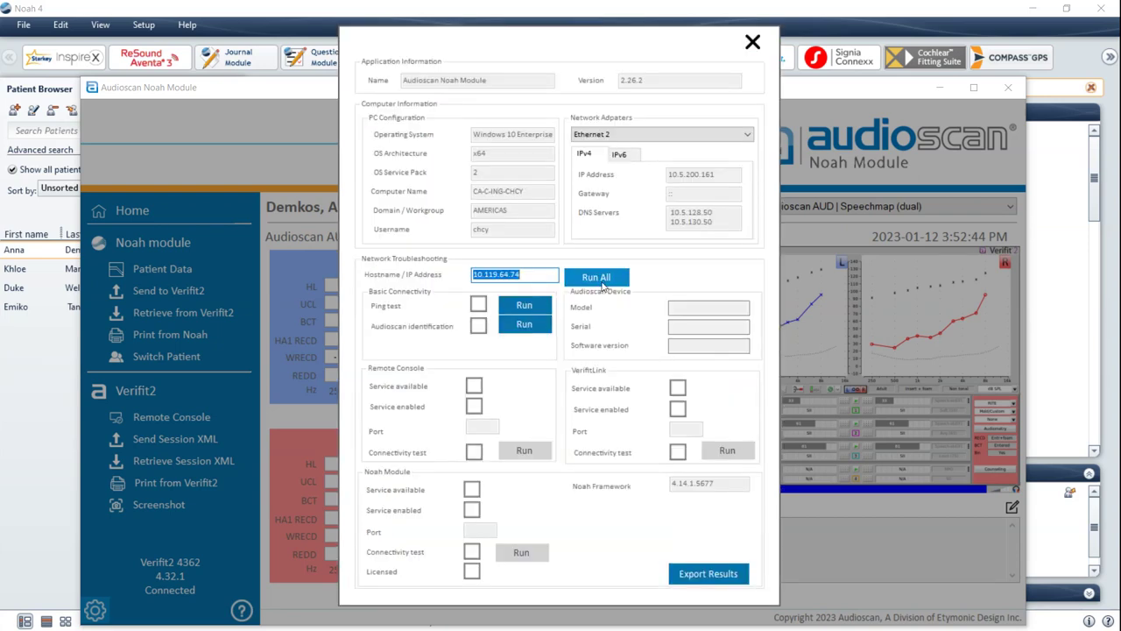
{"action": "left_click", "coordinate": [601, 280]}
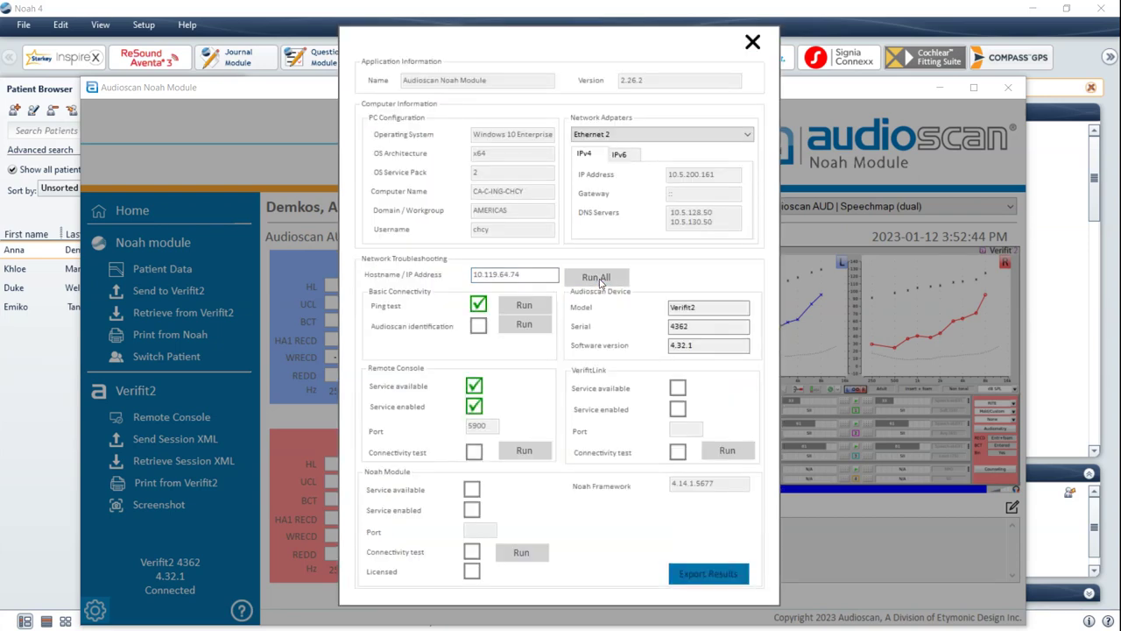